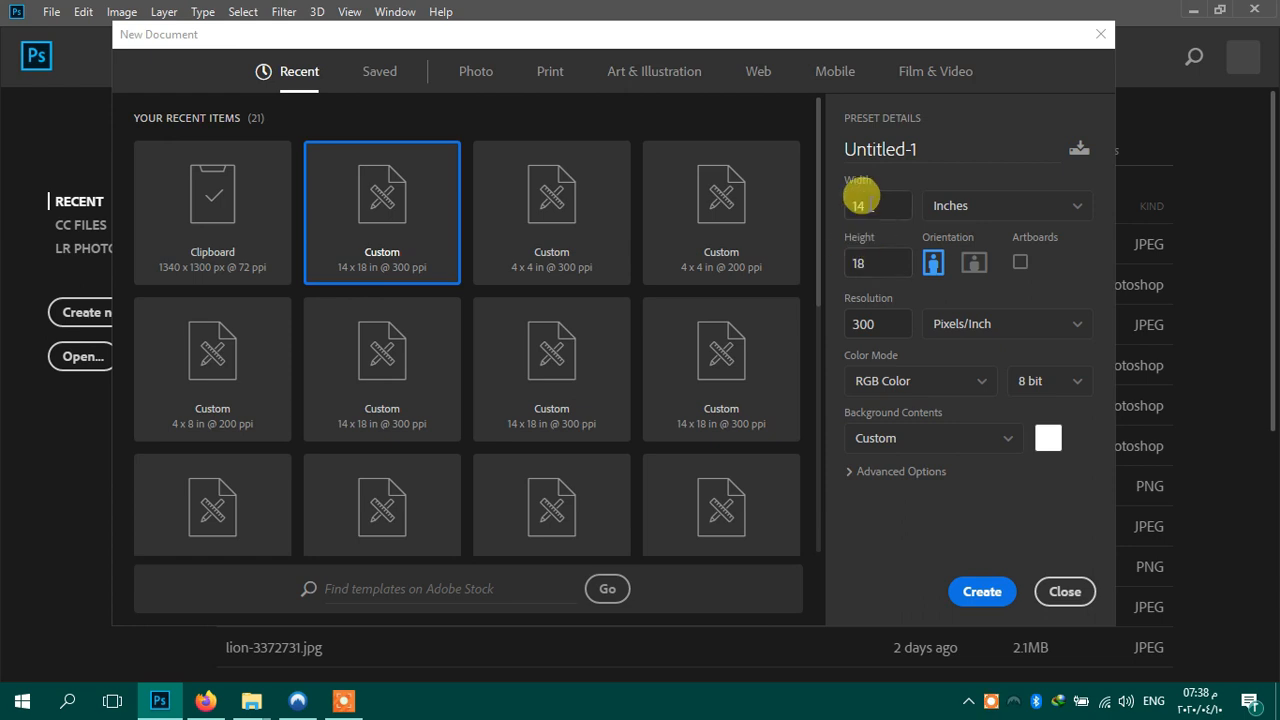
Step: Create a 14 × 18 inch, 300 ppi RGB document and open the photo-of-tiger-showing-his-fangs-while-lying-on-white-40661 image
click(983, 592)
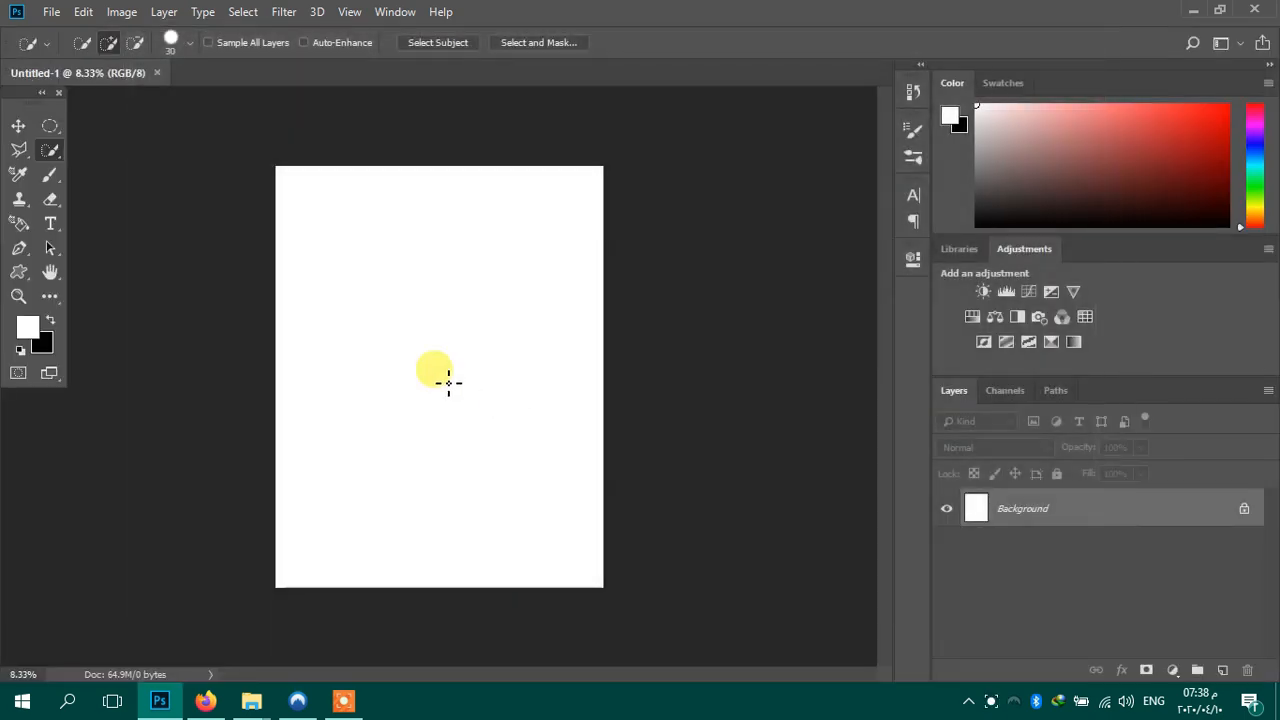
click(51, 11)
click(57, 49)
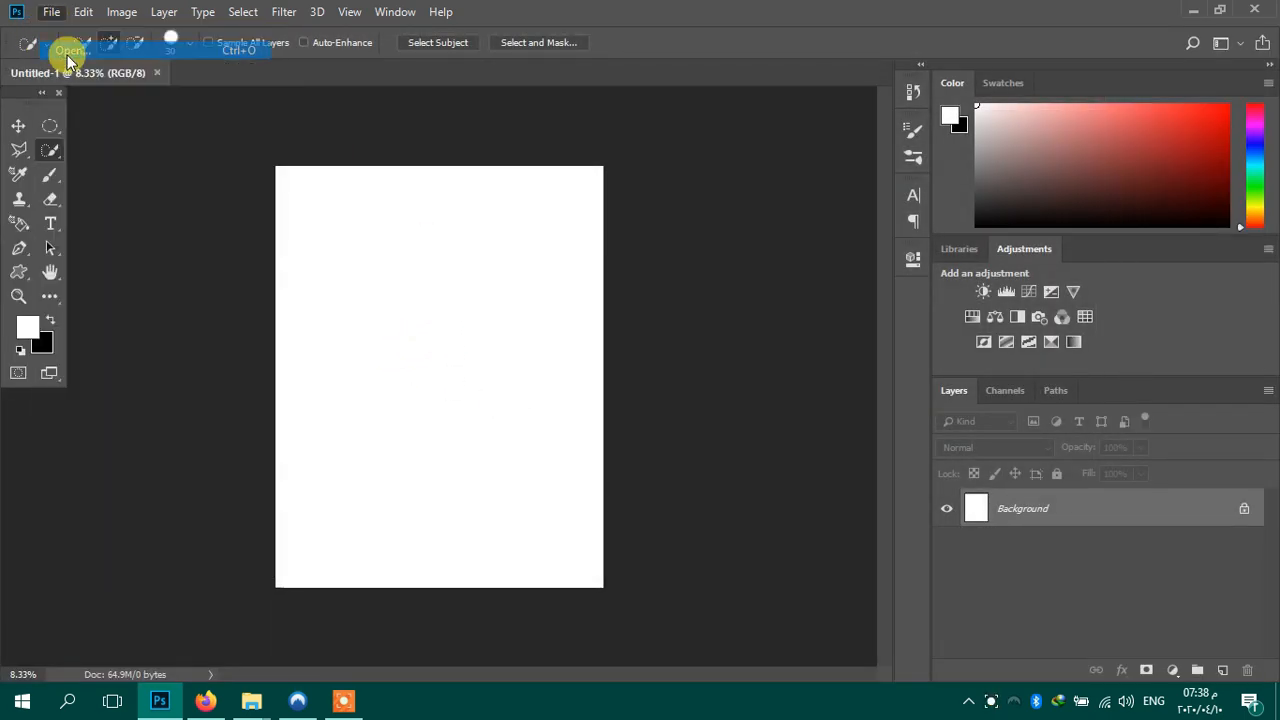
click(212, 285)
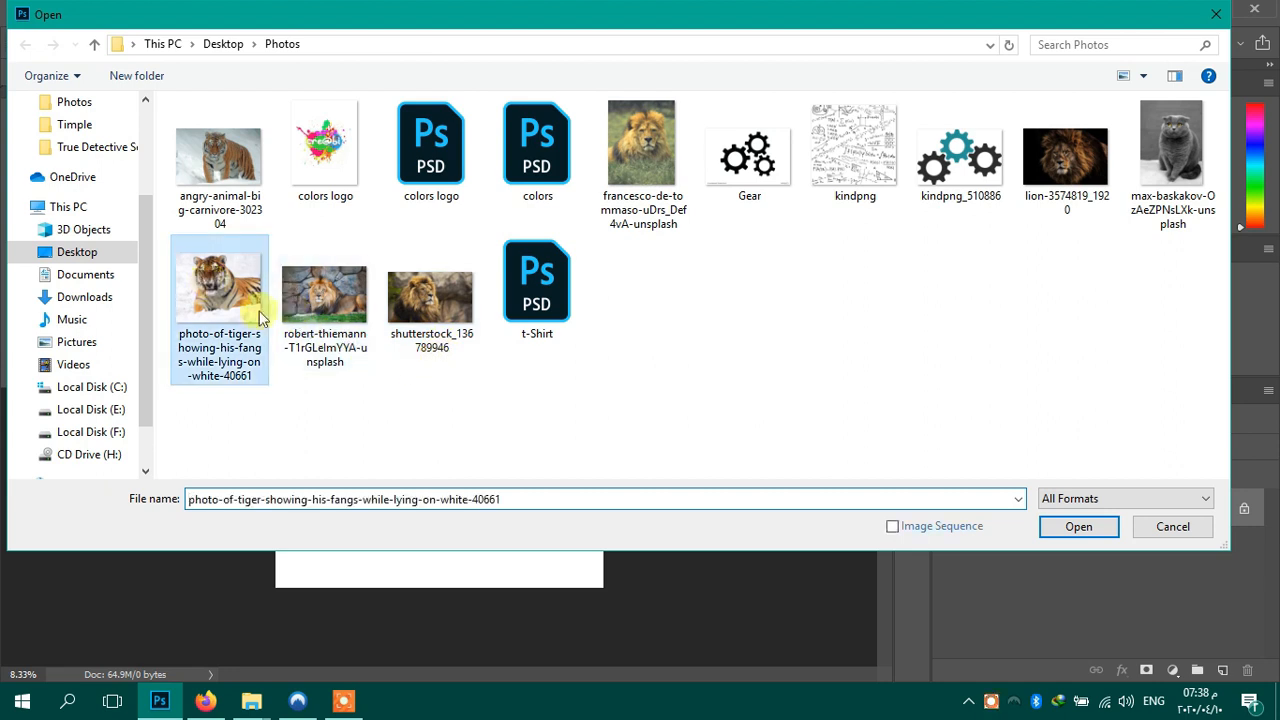
click(1068, 527)
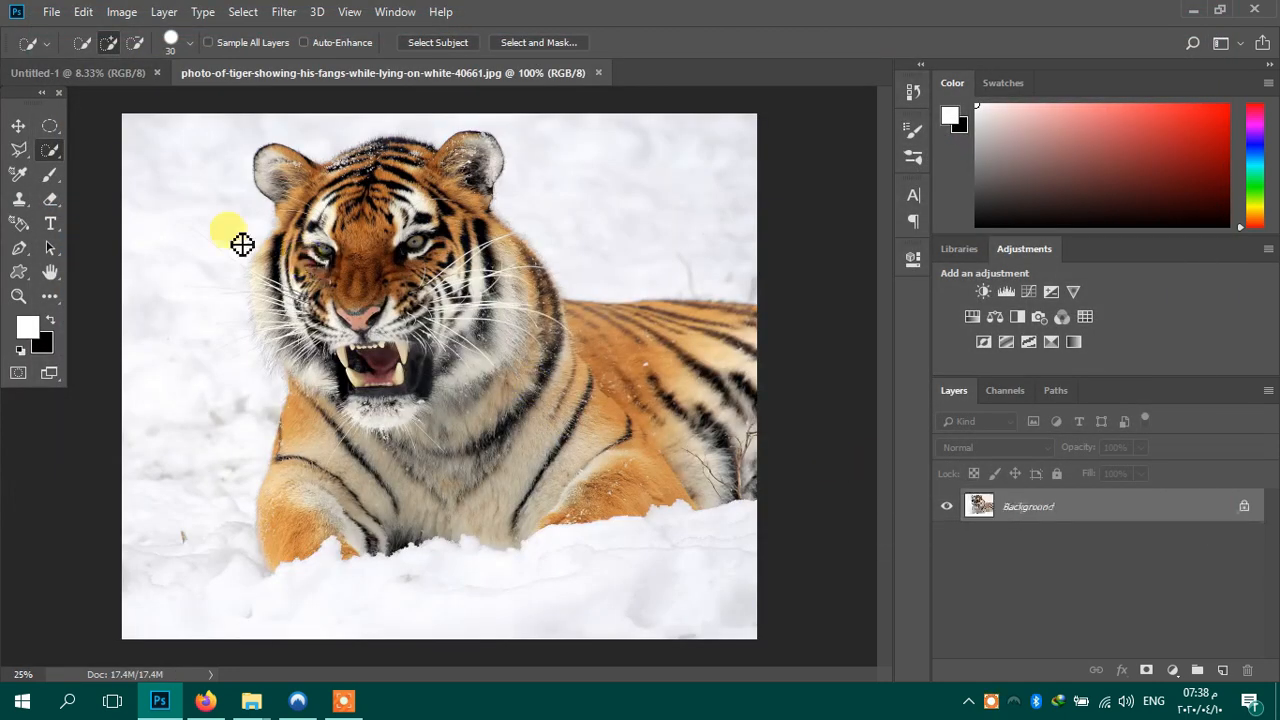
Step: Use Quick Selection to select the tiger's ears, forehead and the cheek on the left side of its face
scroll(337, 214, up, 2)
drag(374, 220, 428, 268)
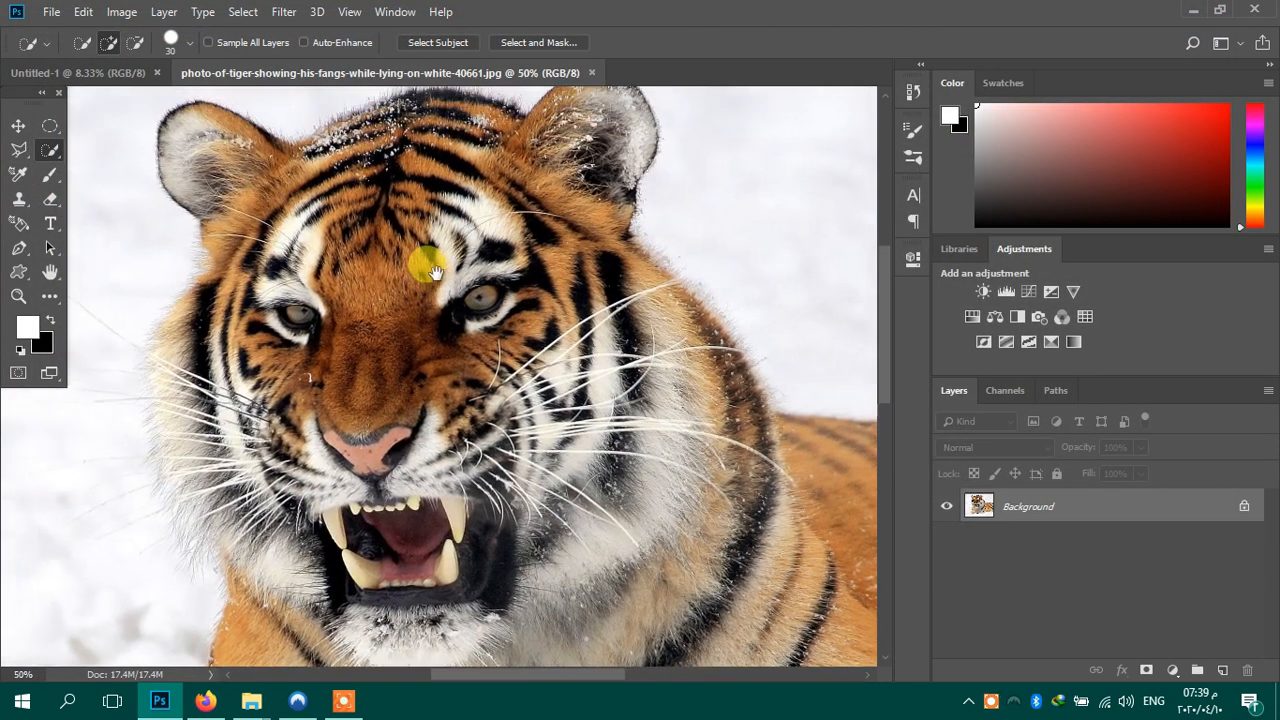
scroll(365, 205, up, 1)
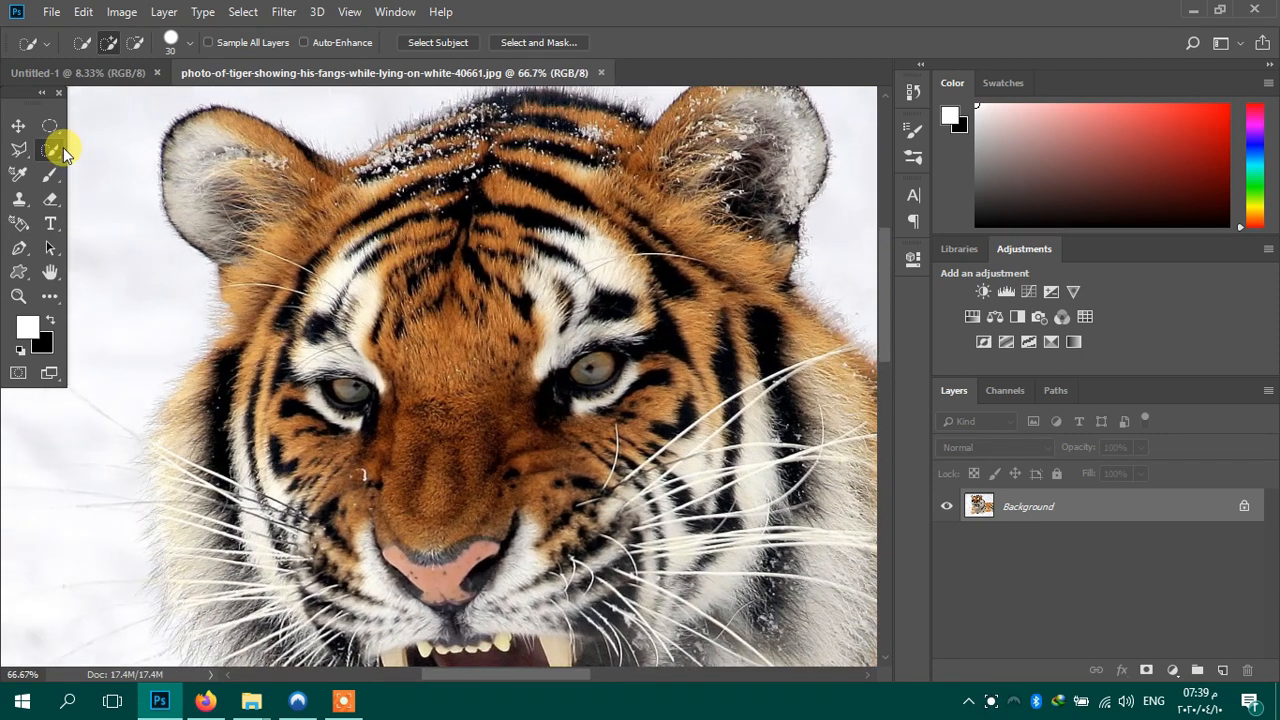
right_click(63, 153)
click(110, 150)
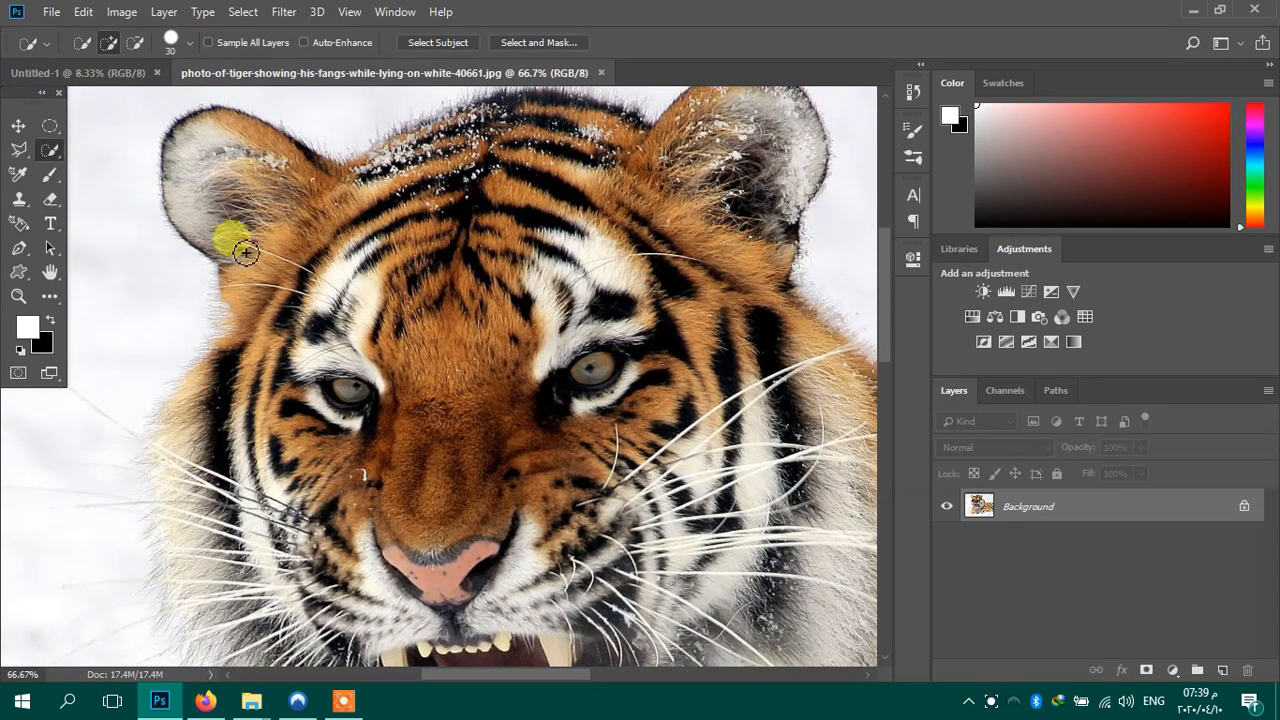
drag(250, 224, 207, 191)
drag(348, 192, 467, 150)
mouse_move(412, 197)
mouse_down()
mouse_move(419, 233)
mouse_move(385, 204)
mouse_move(506, 165)
mouse_move(619, 194)
mouse_move(722, 255)
mouse_move(701, 244)
mouse_move(681, 178)
mouse_move(756, 150)
mouse_move(783, 179)
mouse_move(753, 276)
mouse_move(767, 348)
mouse_move(703, 341)
mouse_move(648, 298)
mouse_move(754, 321)
mouse_move(649, 228)
mouse_move(542, 240)
mouse_move(438, 349)
mouse_move(439, 414)
mouse_move(439, 270)
mouse_move(484, 182)
mouse_move(413, 203)
mouse_move(335, 295)
mouse_move(328, 243)
mouse_move(281, 295)
mouse_up()
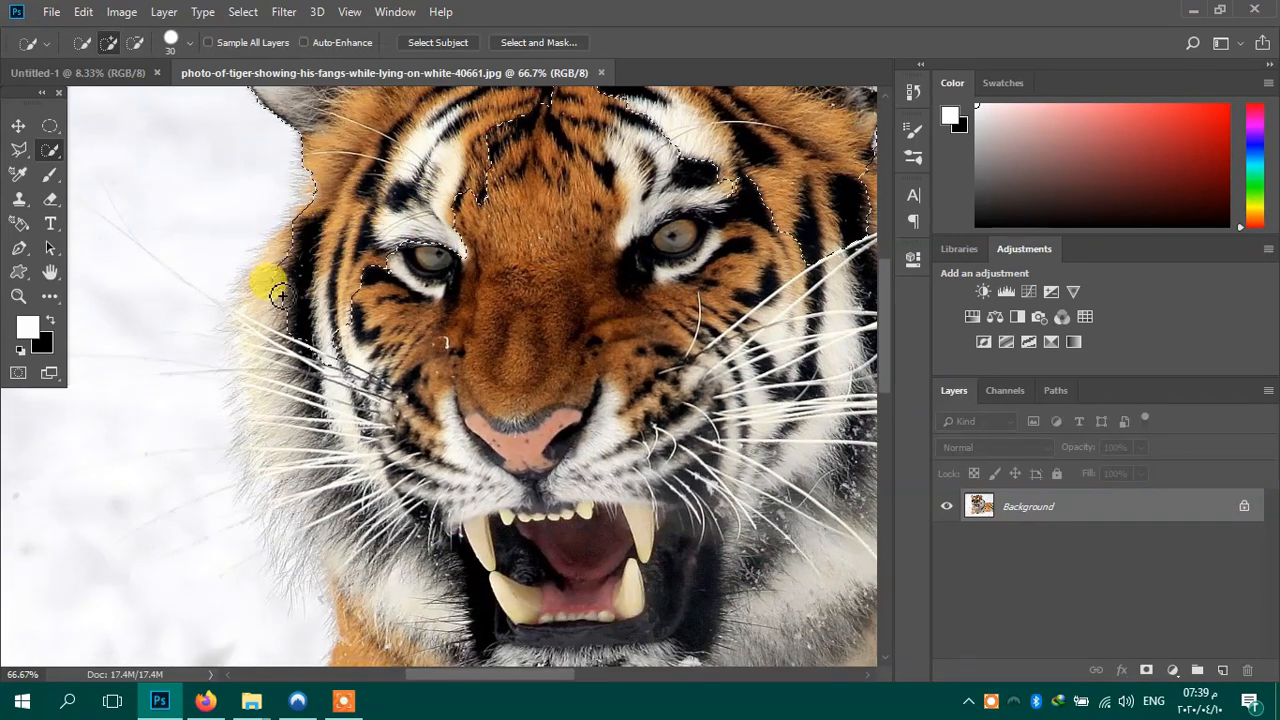
mouse_move(299, 429)
mouse_down()
mouse_move(363, 548)
mouse_move(370, 528)
mouse_move(315, 369)
mouse_move(371, 271)
mouse_up()
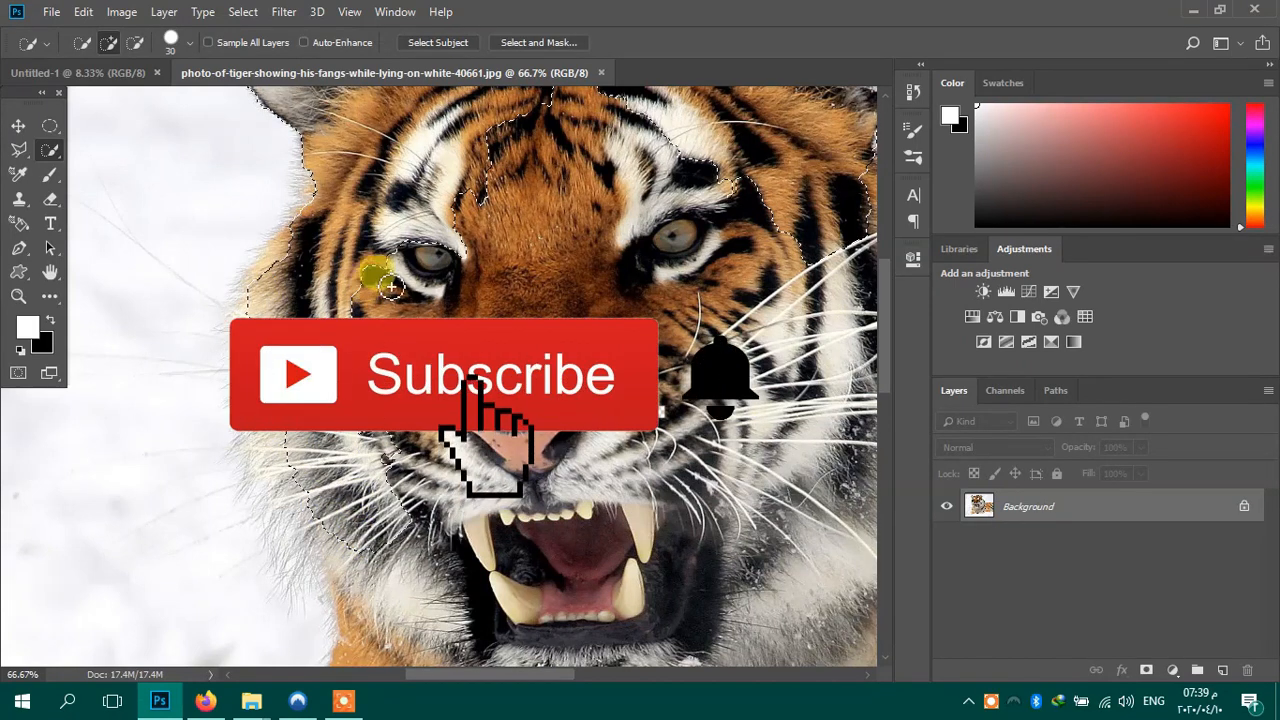
mouse_move(405, 375)
mouse_down()
mouse_move(514, 221)
mouse_move(588, 278)
mouse_up()
mouse_move(588, 278)
mouse_down()
mouse_move(469, 263)
mouse_move(408, 236)
mouse_up()
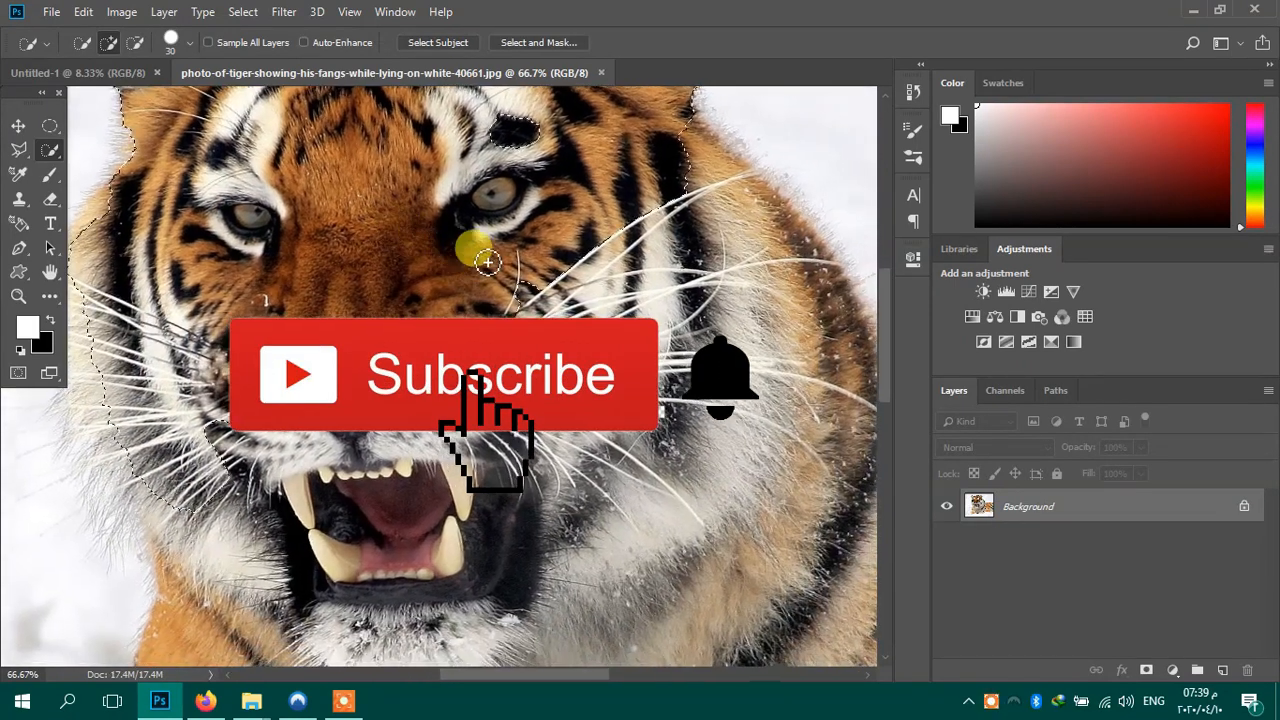
Step: Extend the selection over the eye and cheek on the right side of the face, subtracting the spill along the neck edge
drag(654, 236, 509, 277)
mouse_move(502, 186)
mouse_down()
mouse_move(561, 211)
mouse_move(600, 255)
mouse_move(606, 353)
mouse_up()
mouse_move(537, 471)
mouse_down()
mouse_move(563, 337)
mouse_move(609, 306)
mouse_move(532, 386)
mouse_move(480, 414)
mouse_move(503, 437)
mouse_move(543, 403)
mouse_move(634, 401)
mouse_up()
mouse_move(719, 344)
mouse_down()
mouse_move(586, 448)
mouse_move(571, 357)
mouse_move(585, 258)
mouse_up()
drag(551, 195, 538, 168)
mouse_move(539, 334)
mouse_down()
mouse_move(564, 434)
mouse_move(555, 283)
mouse_move(507, 450)
mouse_up()
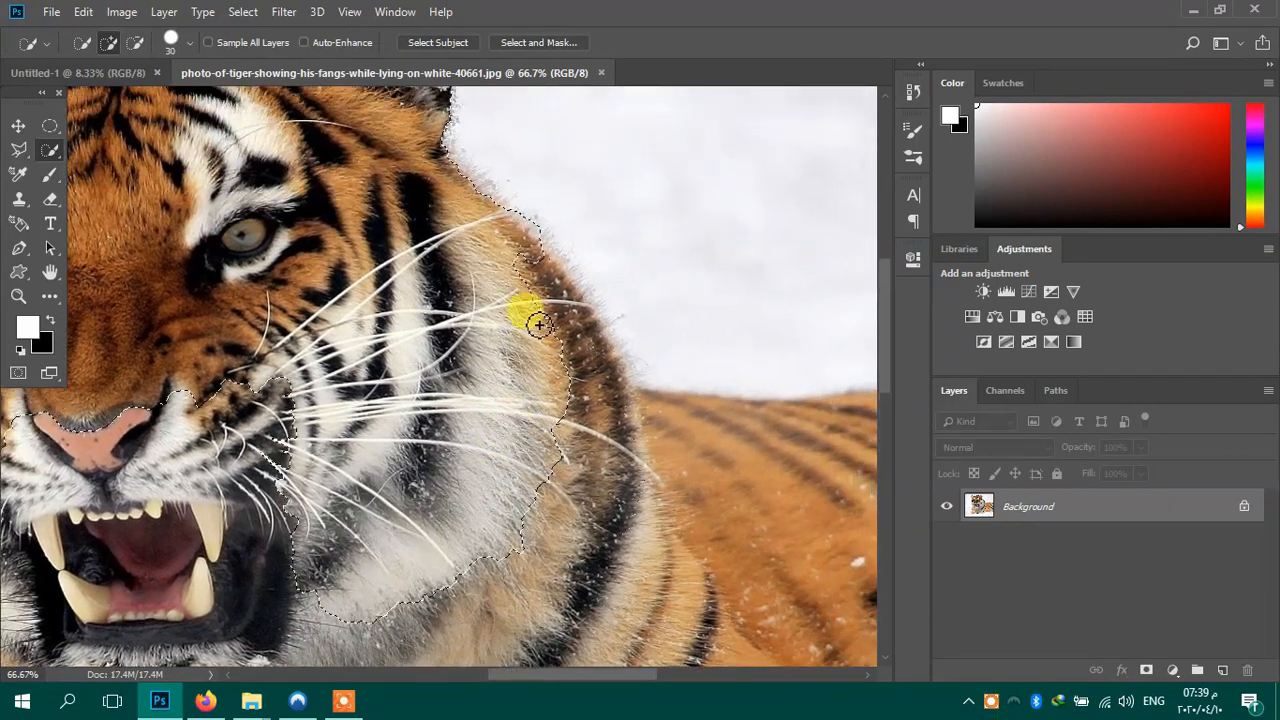
drag(538, 284, 530, 268)
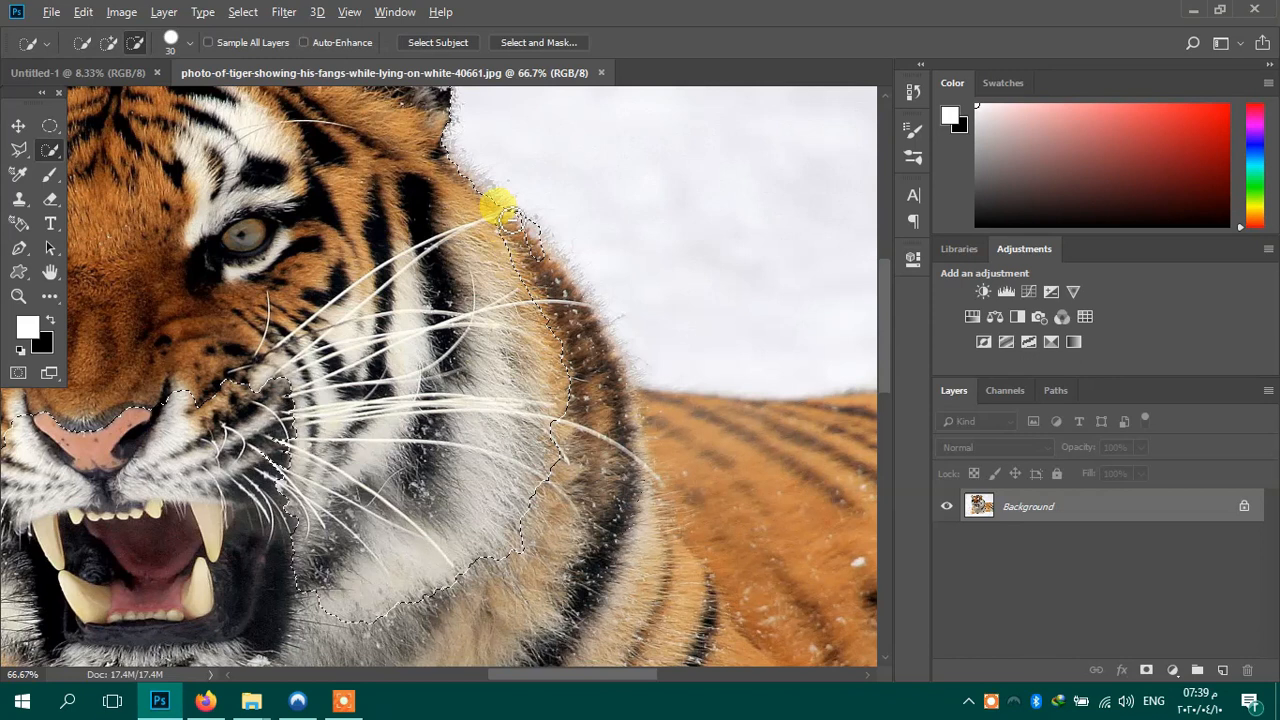
mouse_move(515, 387)
mouse_down()
mouse_move(571, 234)
mouse_move(608, 250)
mouse_up()
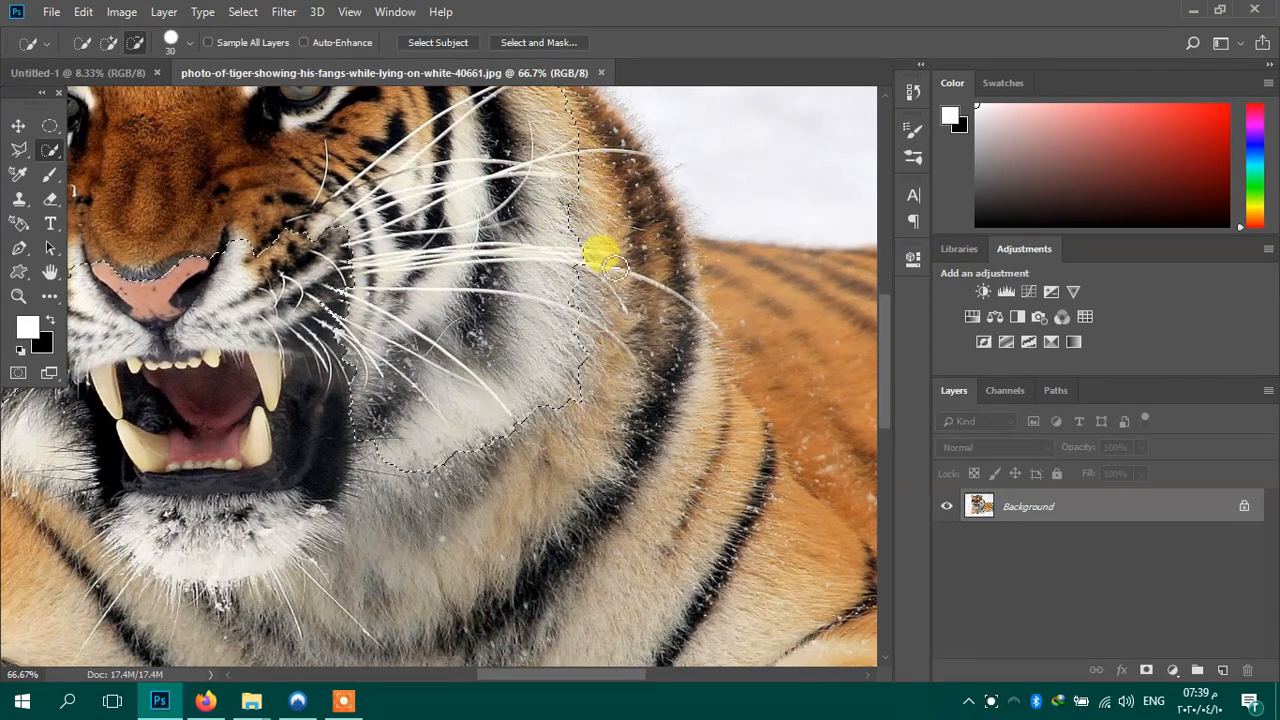
Step: Add the tiger's muzzle, chin and the remaining fur of the left cheek to the selection
mouse_move(580, 393)
mouse_down()
mouse_move(506, 484)
mouse_move(588, 382)
mouse_move(593, 334)
mouse_move(529, 381)
mouse_move(353, 426)
mouse_move(321, 444)
mouse_move(375, 446)
mouse_move(335, 461)
mouse_move(301, 435)
mouse_move(458, 401)
mouse_move(438, 419)
mouse_move(381, 400)
mouse_up()
mouse_move(296, 330)
mouse_down()
mouse_move(362, 373)
mouse_move(377, 434)
mouse_move(365, 486)
mouse_move(325, 408)
mouse_up()
mouse_move(320, 348)
mouse_down()
mouse_move(418, 444)
mouse_move(274, 297)
mouse_up()
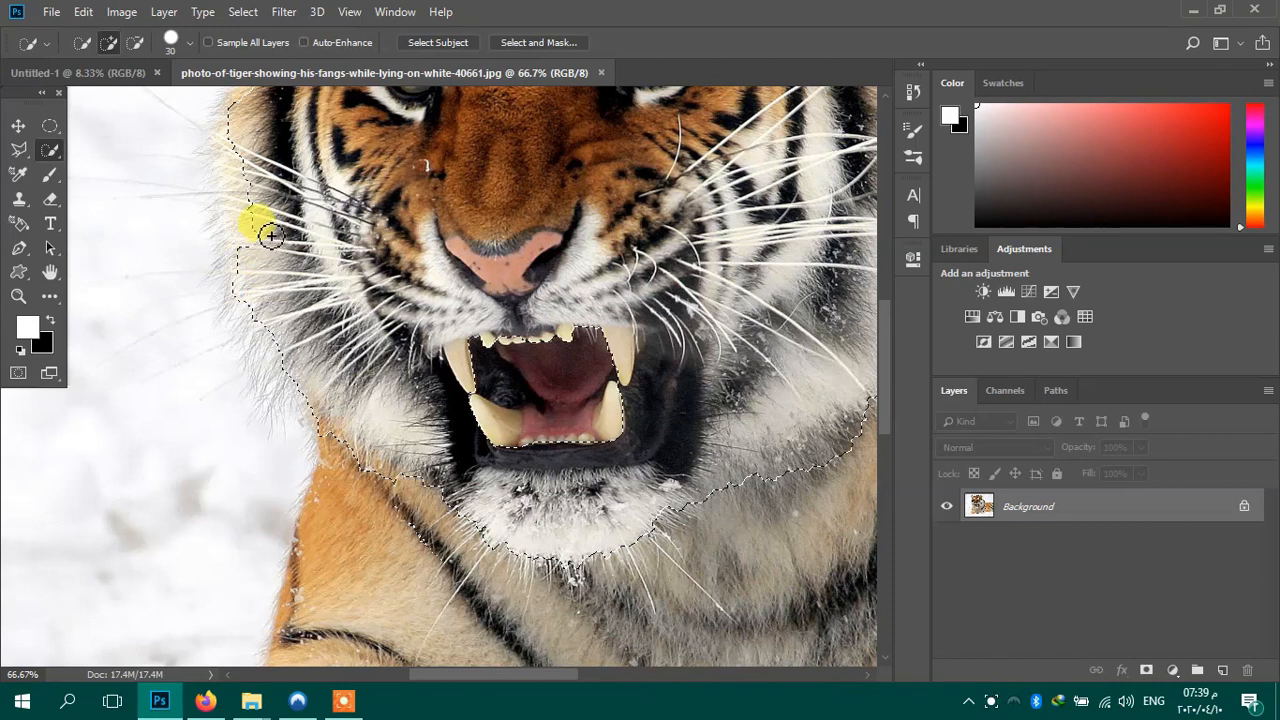
drag(270, 235, 286, 366)
drag(277, 423, 274, 310)
mouse_move(287, 238)
mouse_down()
mouse_move(331, 293)
mouse_move(255, 348)
mouse_move(260, 329)
mouse_move(326, 362)
mouse_move(265, 462)
mouse_up()
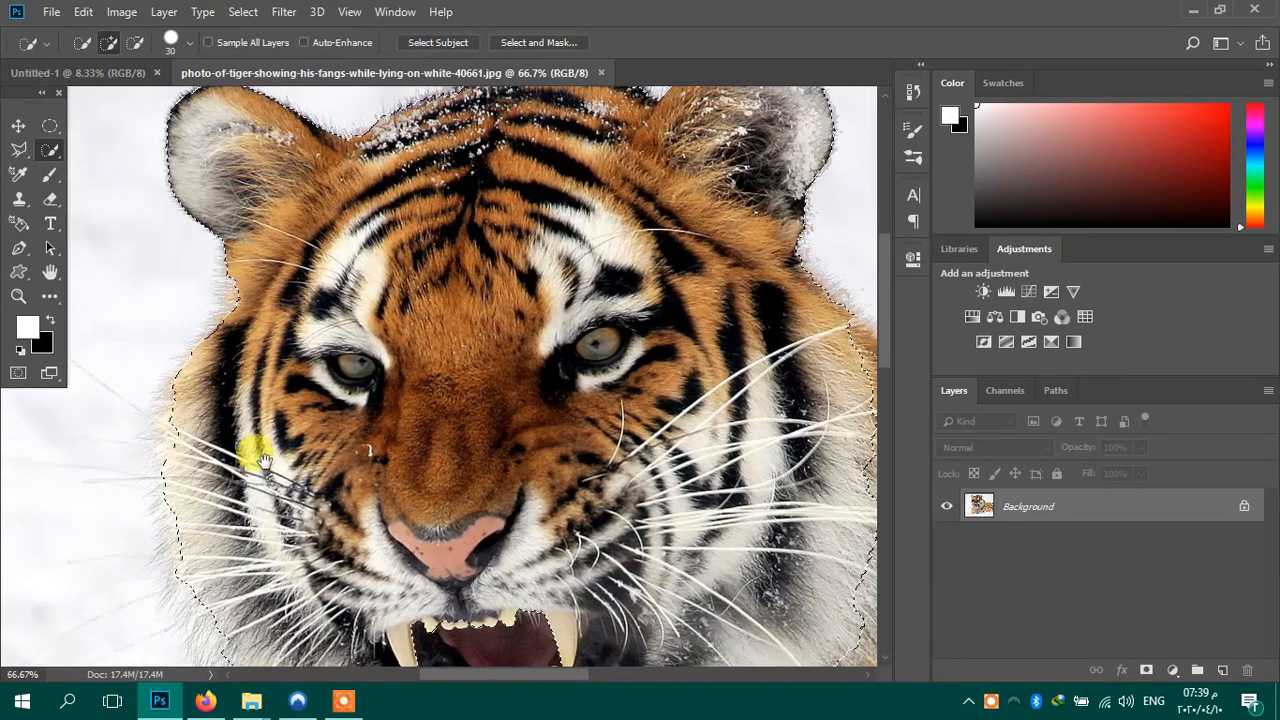
Step: Add the open mouth to the selection and clean up its edge around the chin and cheeks of the tiger's head
drag(230, 368, 236, 292)
mouse_move(517, 368)
mouse_down()
mouse_move(480, 357)
mouse_move(389, 243)
mouse_up()
drag(490, 451, 547, 306)
mouse_move(529, 416)
mouse_down()
mouse_move(442, 464)
mouse_move(402, 404)
mouse_up()
drag(424, 512, 501, 376)
mouse_move(474, 432)
mouse_down()
mouse_move(436, 475)
mouse_move(385, 418)
mouse_up()
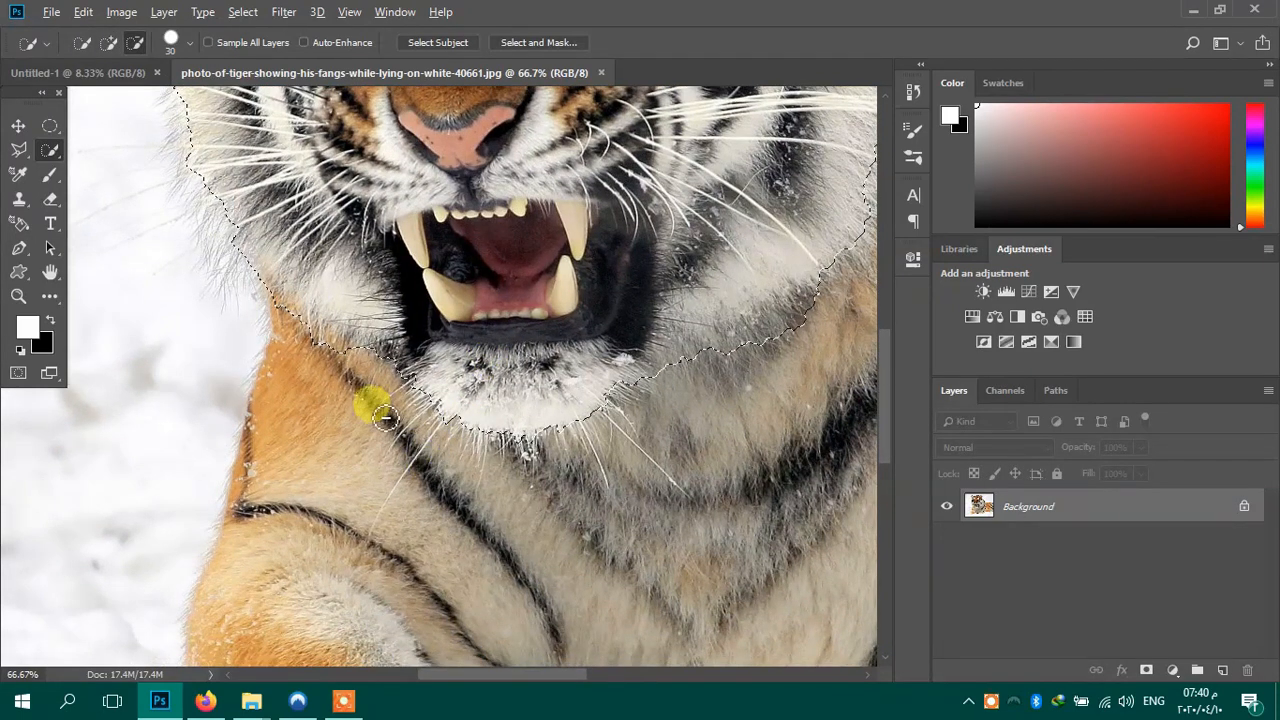
mouse_move(694, 449)
mouse_down()
mouse_move(600, 425)
mouse_move(588, 443)
mouse_move(280, 462)
mouse_up()
drag(590, 359, 708, 492)
drag(562, 388, 754, 508)
drag(591, 409, 603, 382)
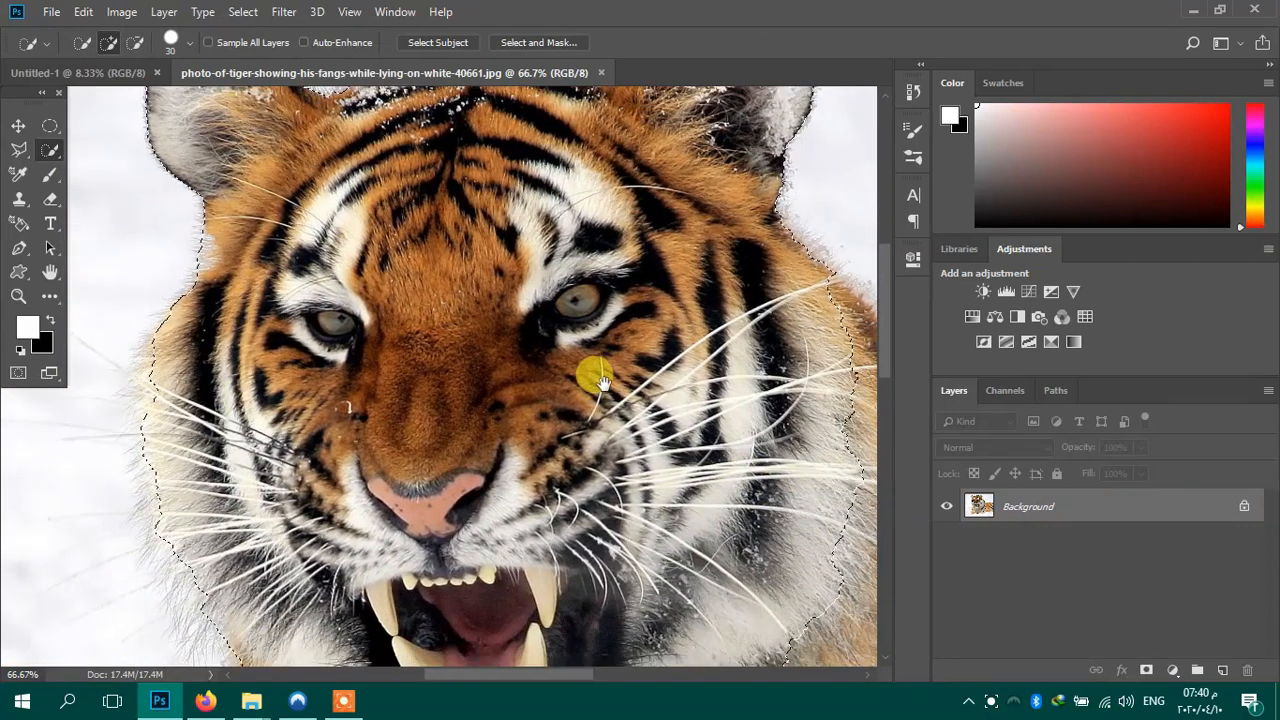
Step: Feather the tiger head selection with a radius of 10 pixels
right_click(484, 343)
click(501, 383)
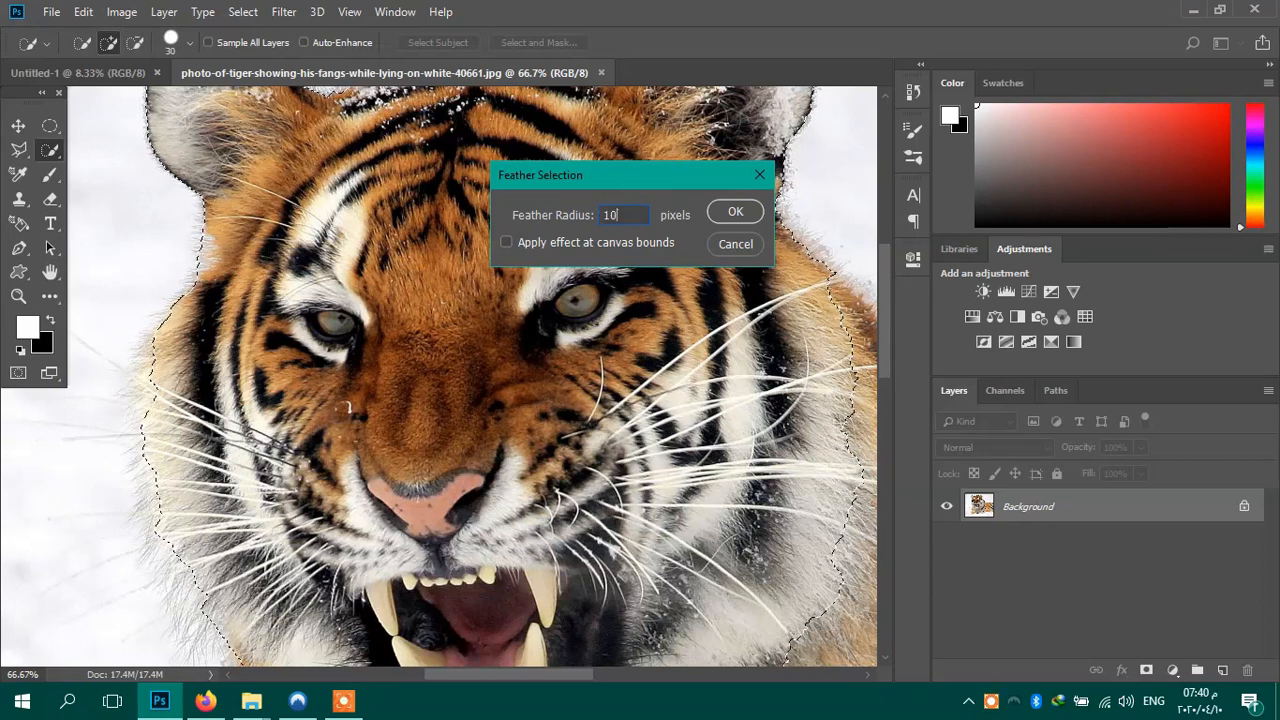
text(10)
key(Return)
Step: Copy the selected head into Untitled-1, enlarging it to about 257% and rotating it about 9.6 degrees
key(ctrl+c)
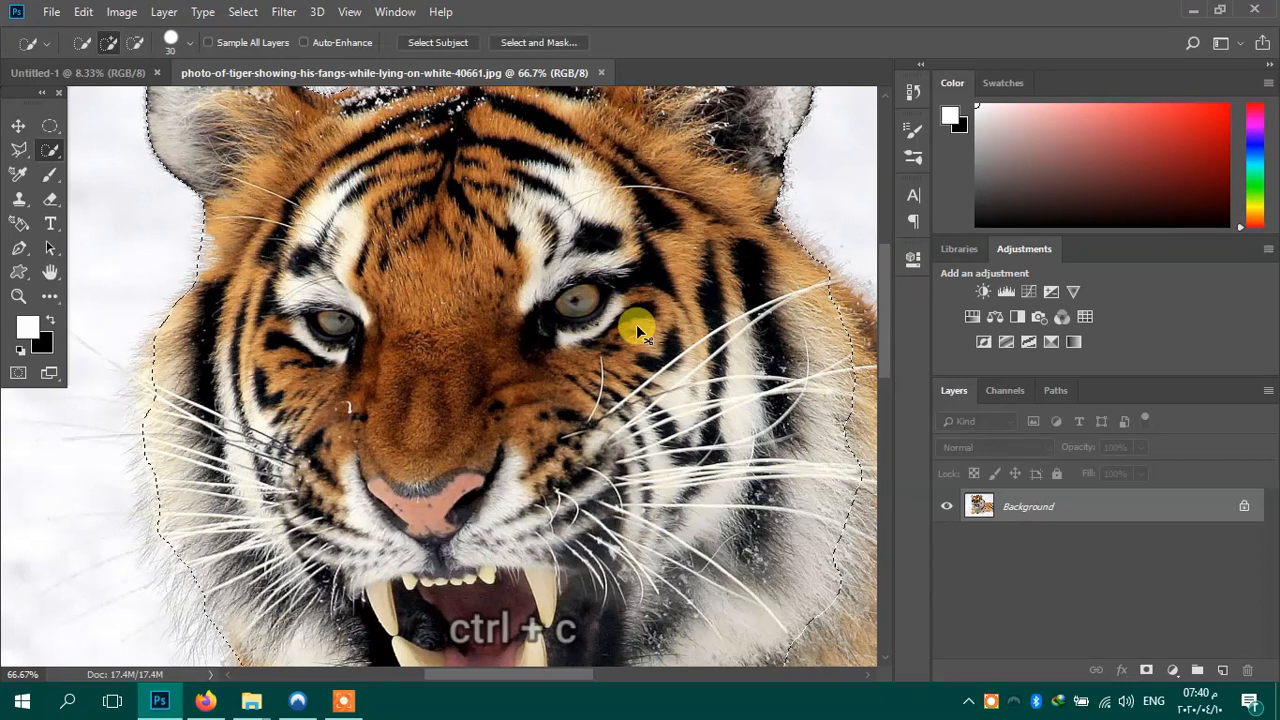
click(115, 74)
key(ctrl+v)
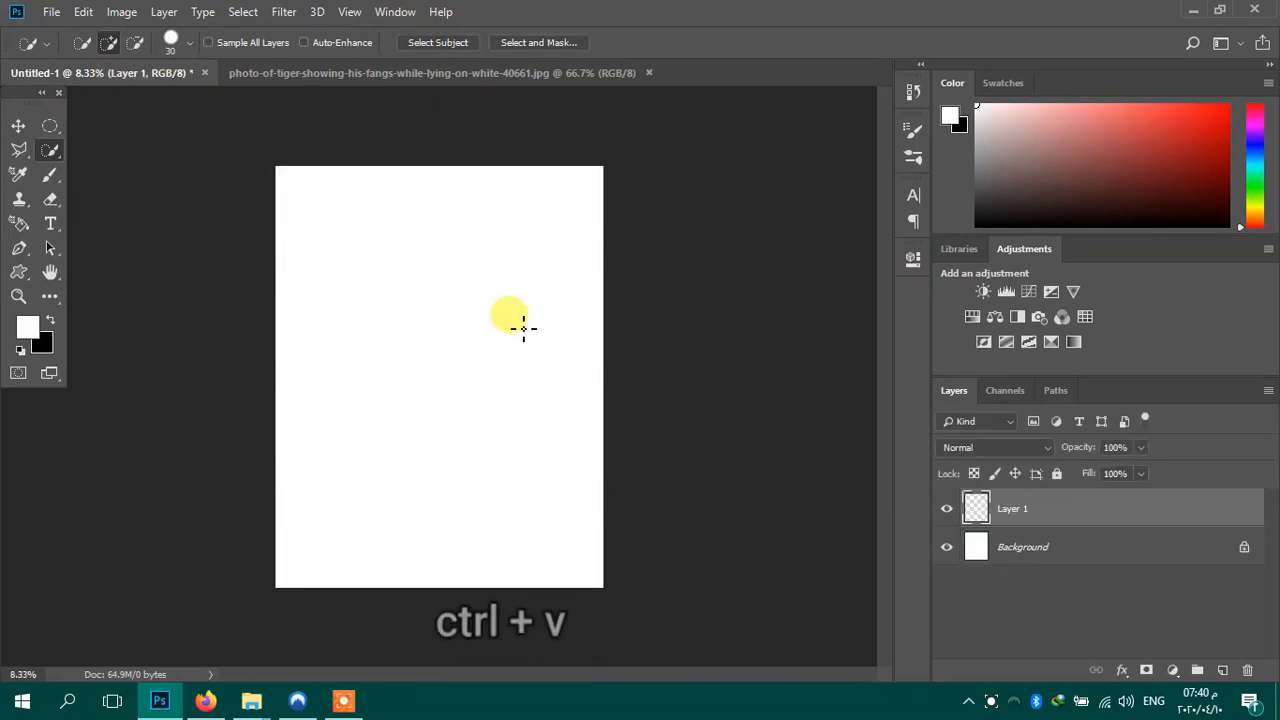
key(ctrl+t)
drag(498, 432, 548, 524)
drag(574, 273, 593, 266)
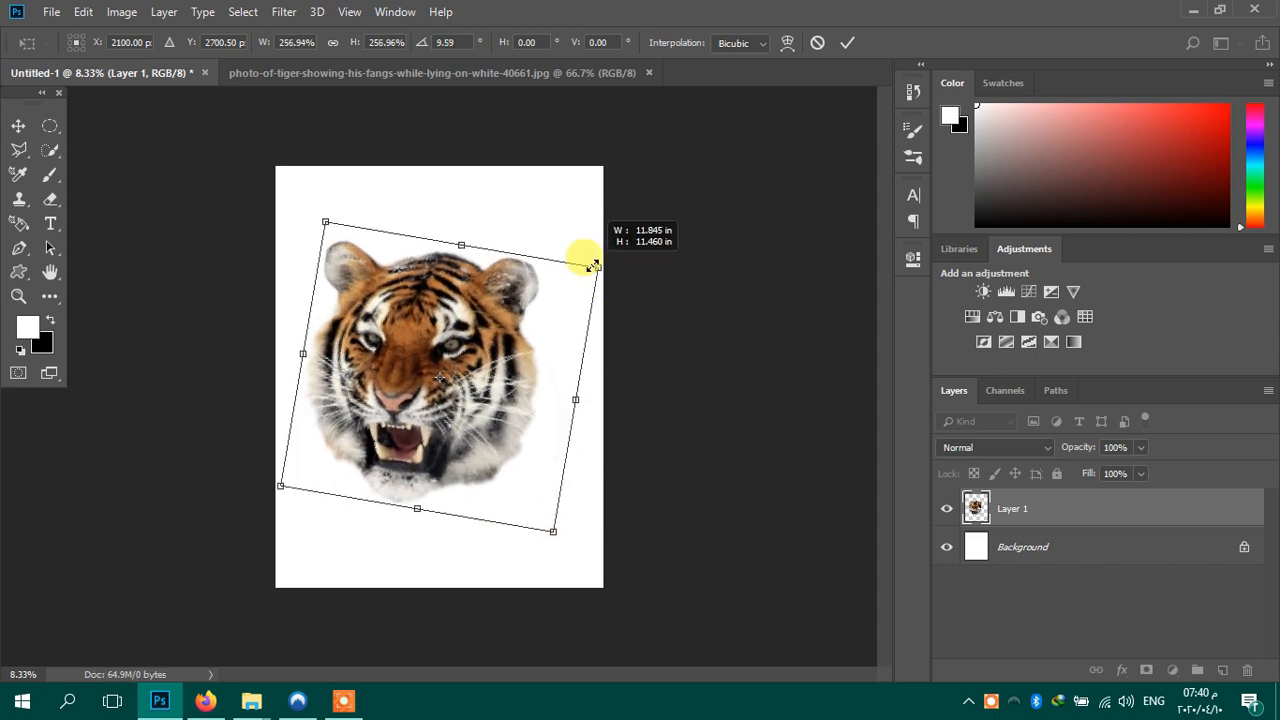
key(Return)
Step: Apply Smart Sharpen to the tiger head with Amount 307%, Radius 3.0 px, Reduce Noise 30% and Remove set to Gaussian Blur
key(w)
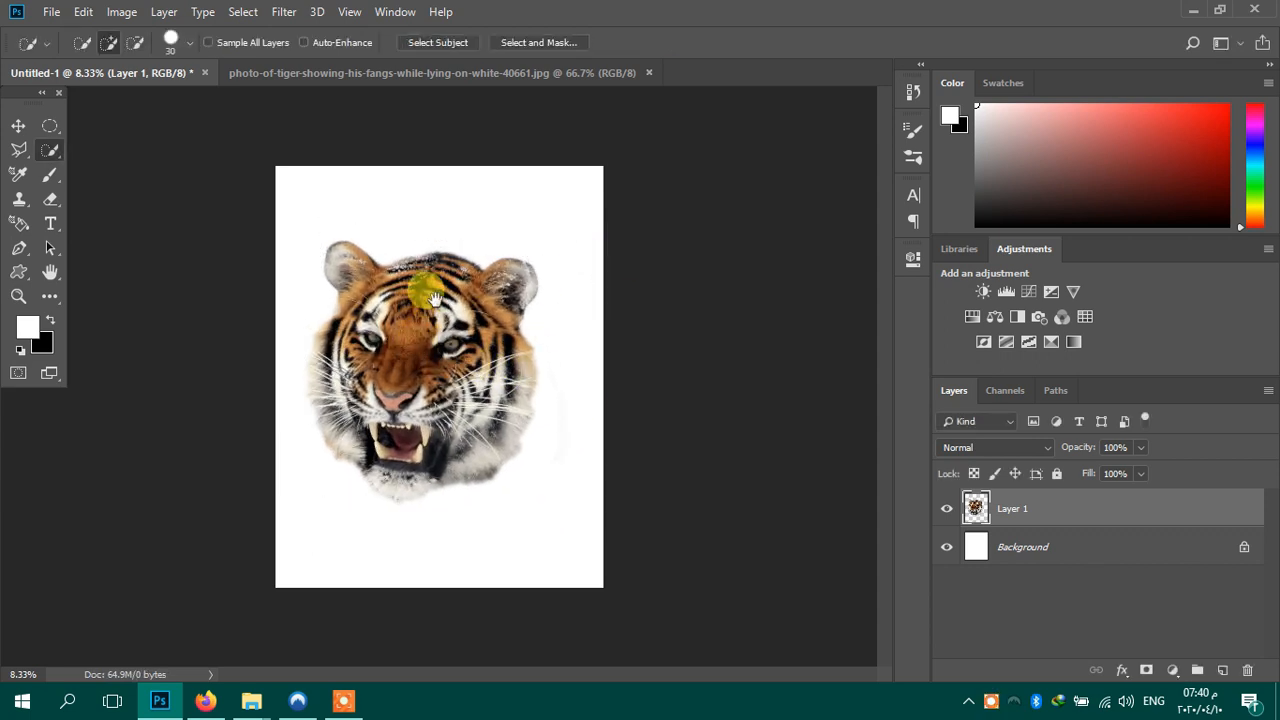
key(z)
right_click(437, 338)
click(460, 369)
right_click(455, 334)
click(462, 343)
click(450, 289)
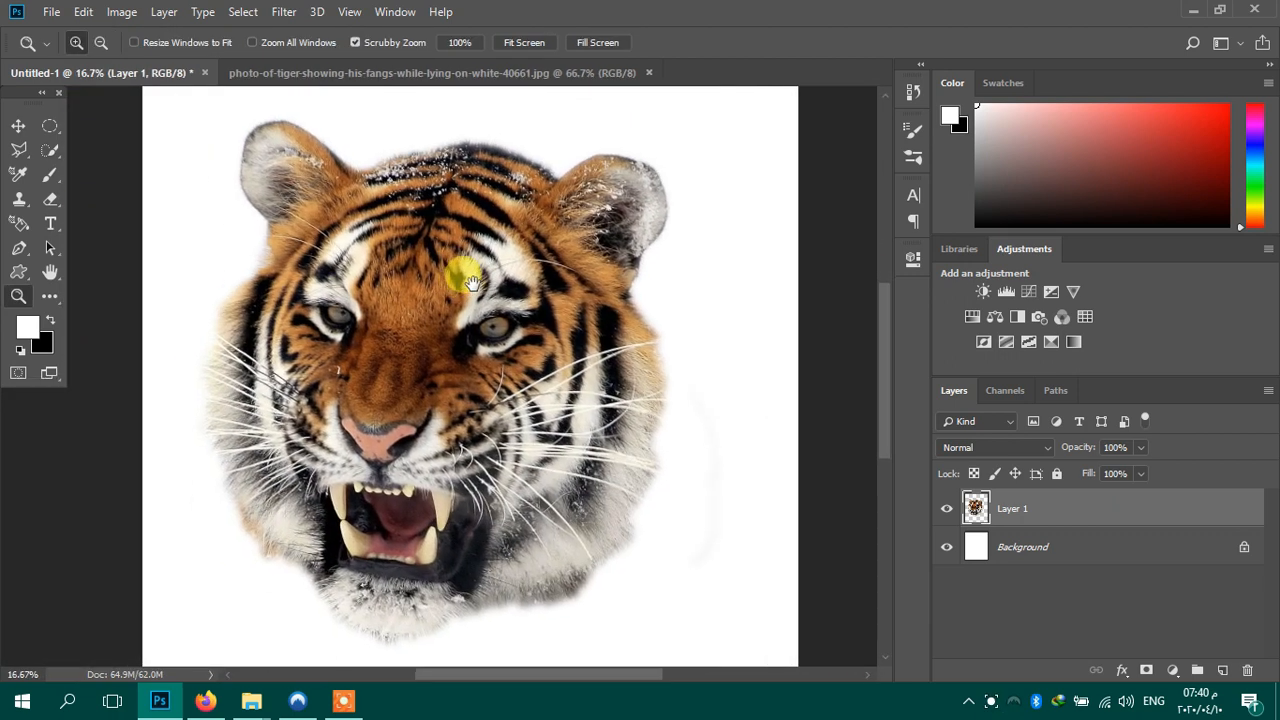
key(w)
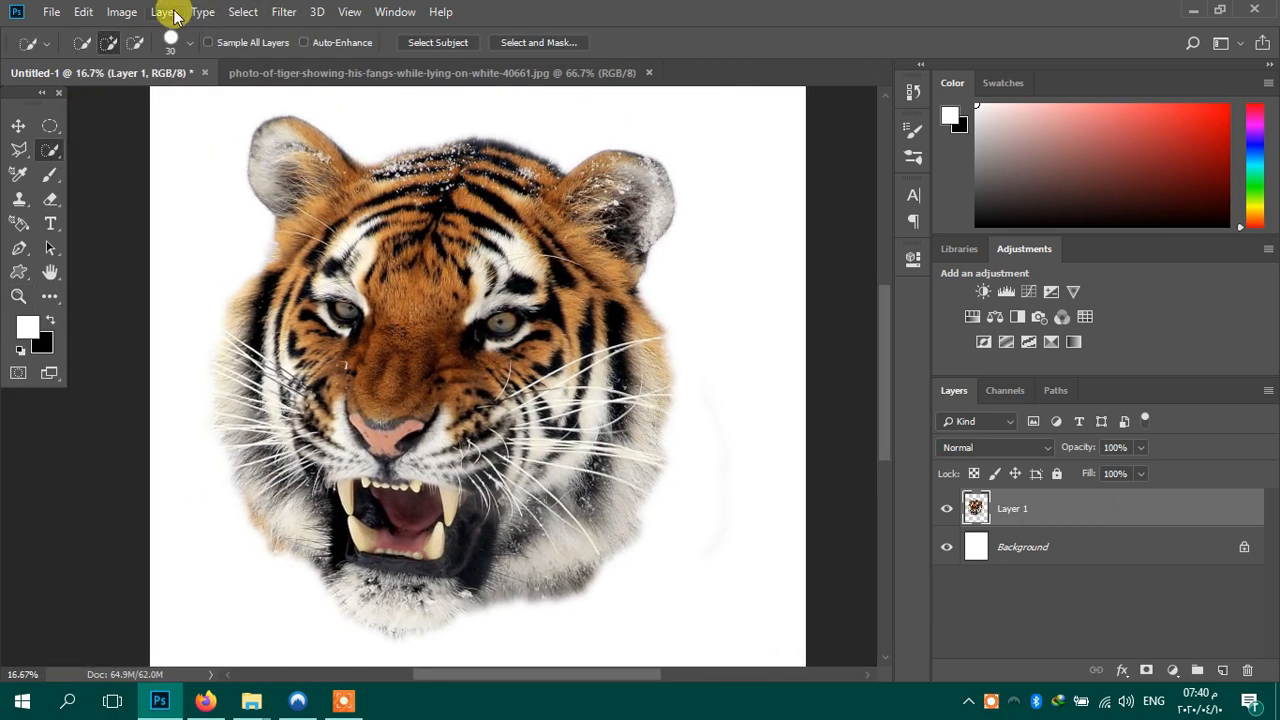
click(283, 12)
mouse_move(335, 335)
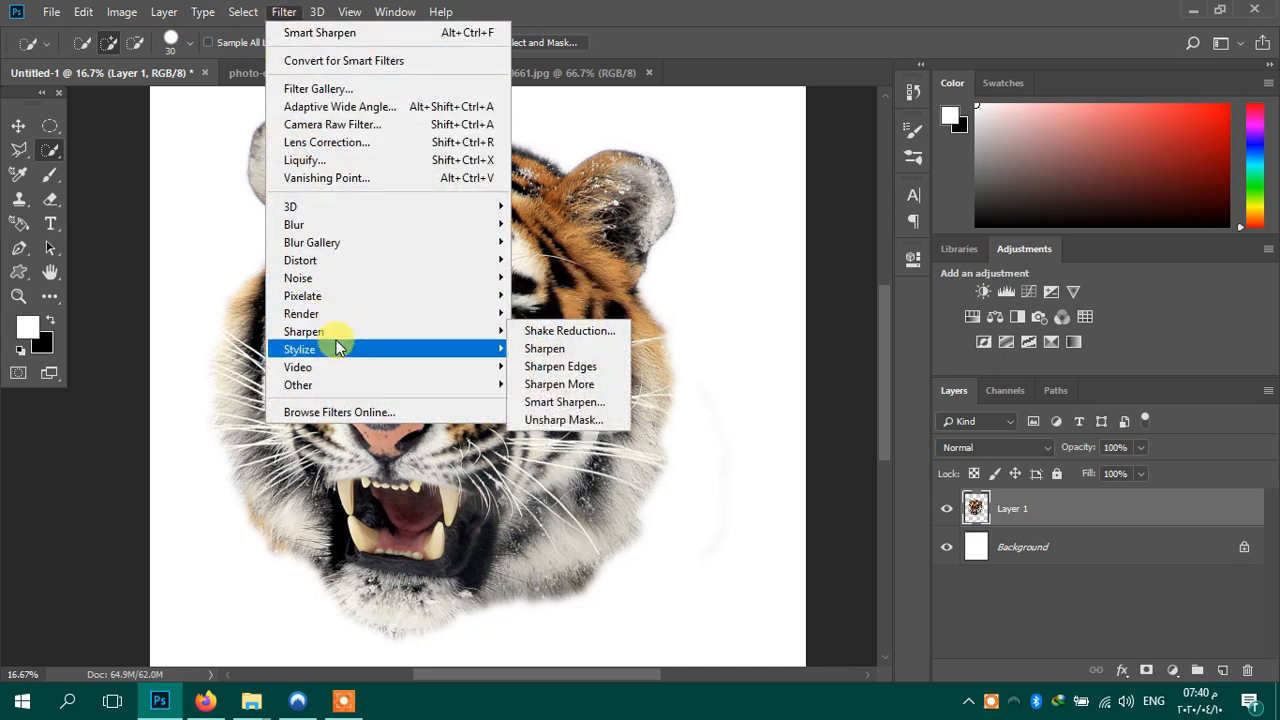
click(570, 400)
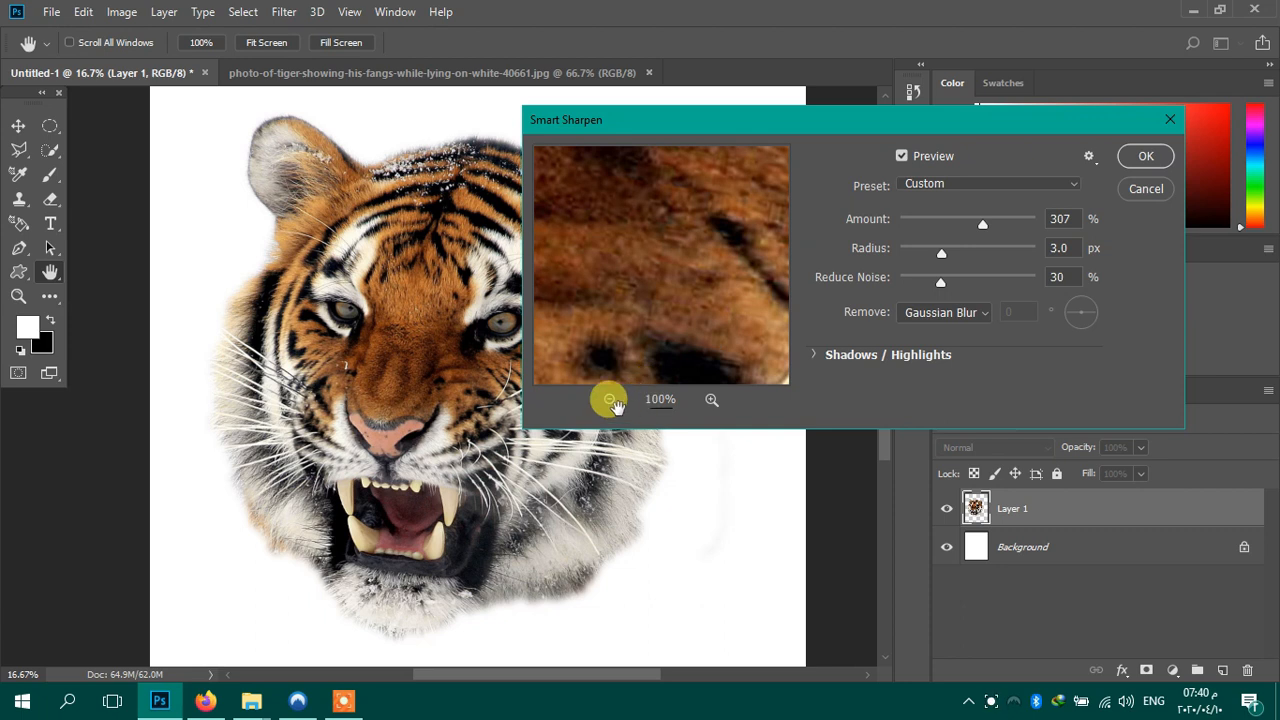
click(611, 402)
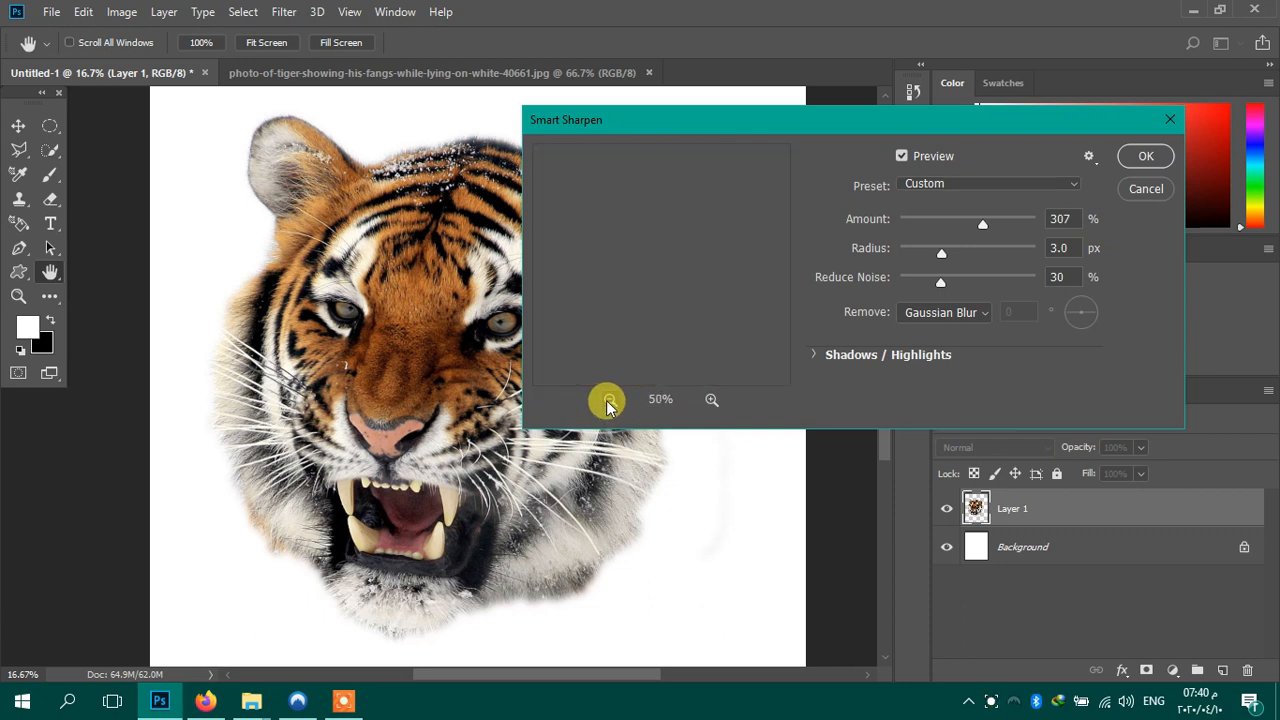
click(610, 401)
drag(675, 238, 670, 265)
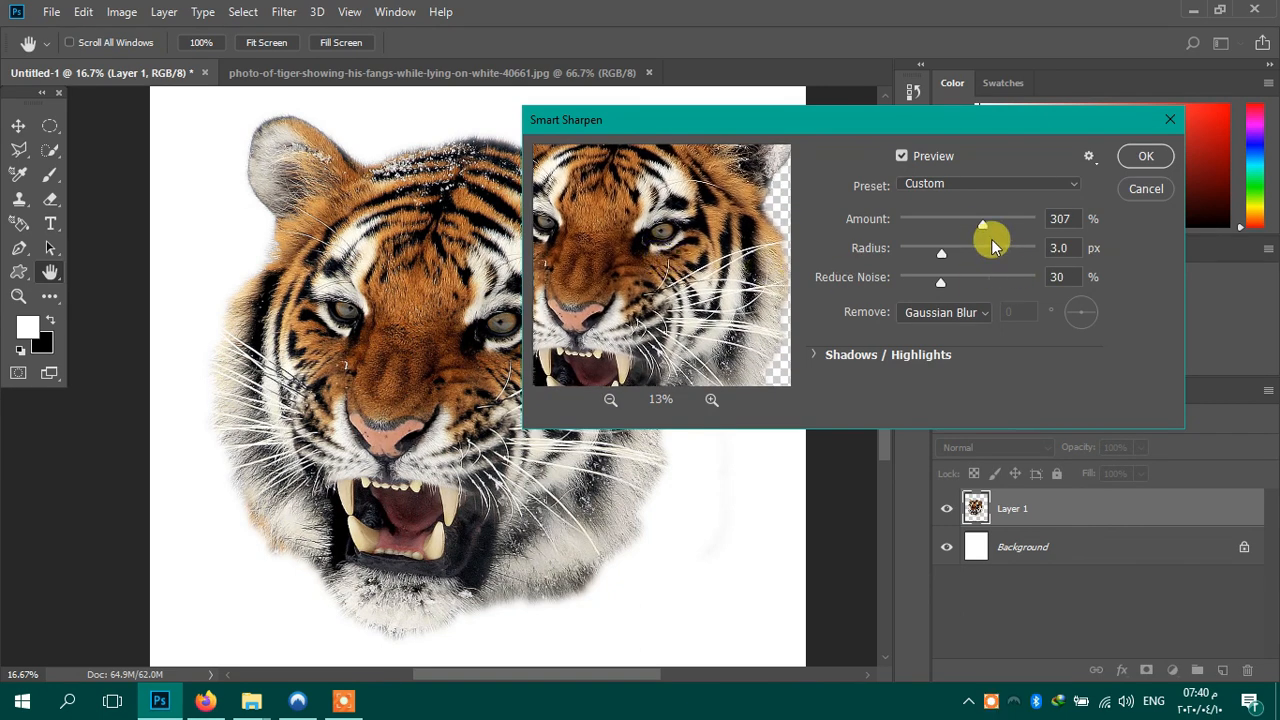
click(1145, 158)
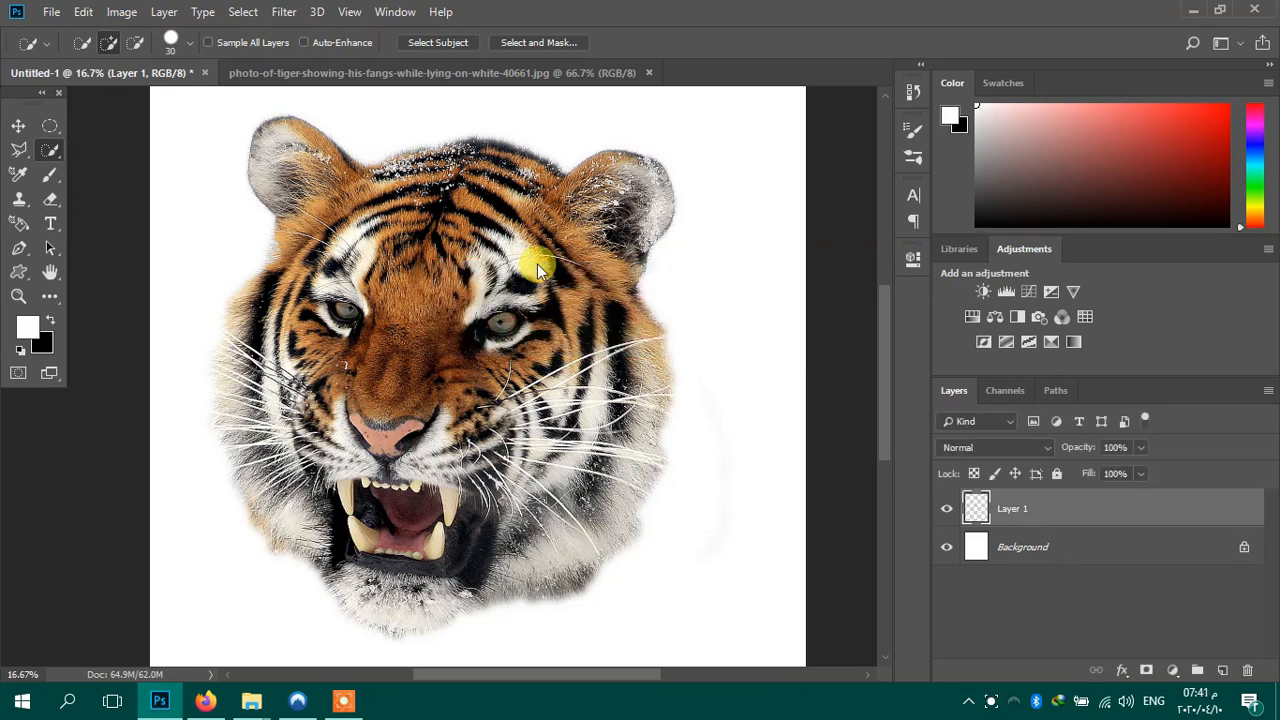
Step: Desaturate the tiger head layer
click(138, 15)
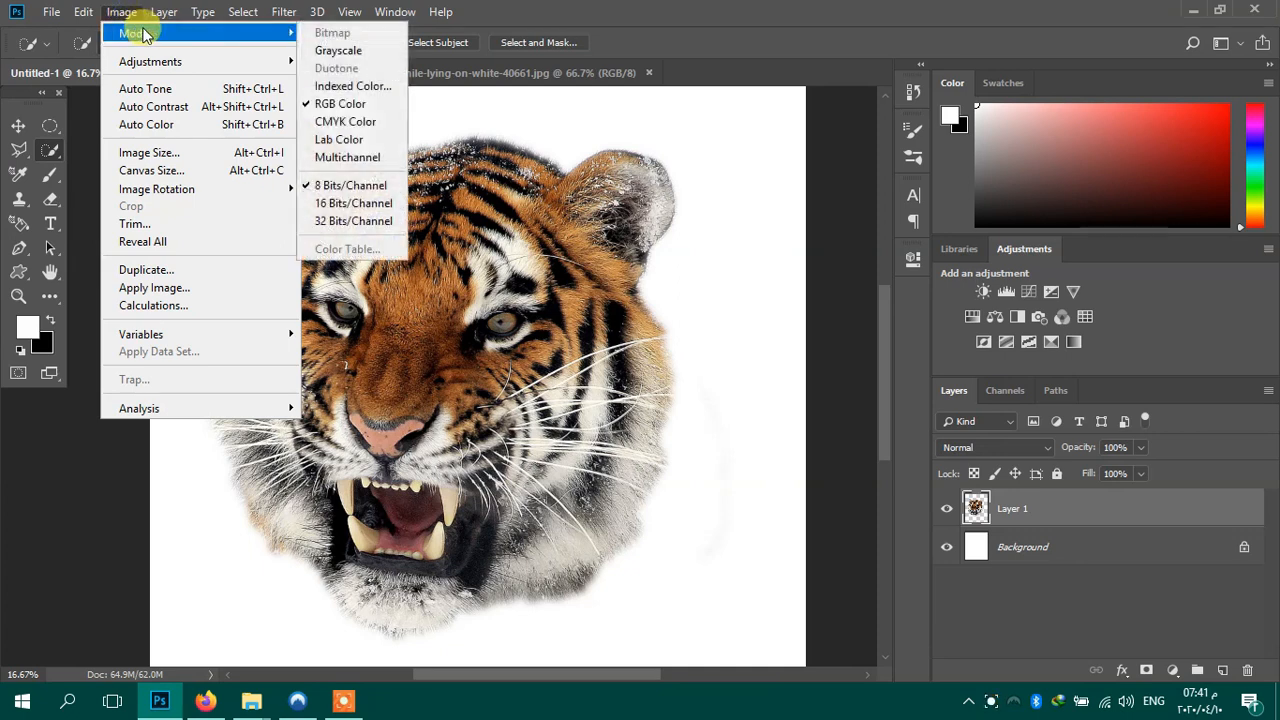
mouse_move(165, 60)
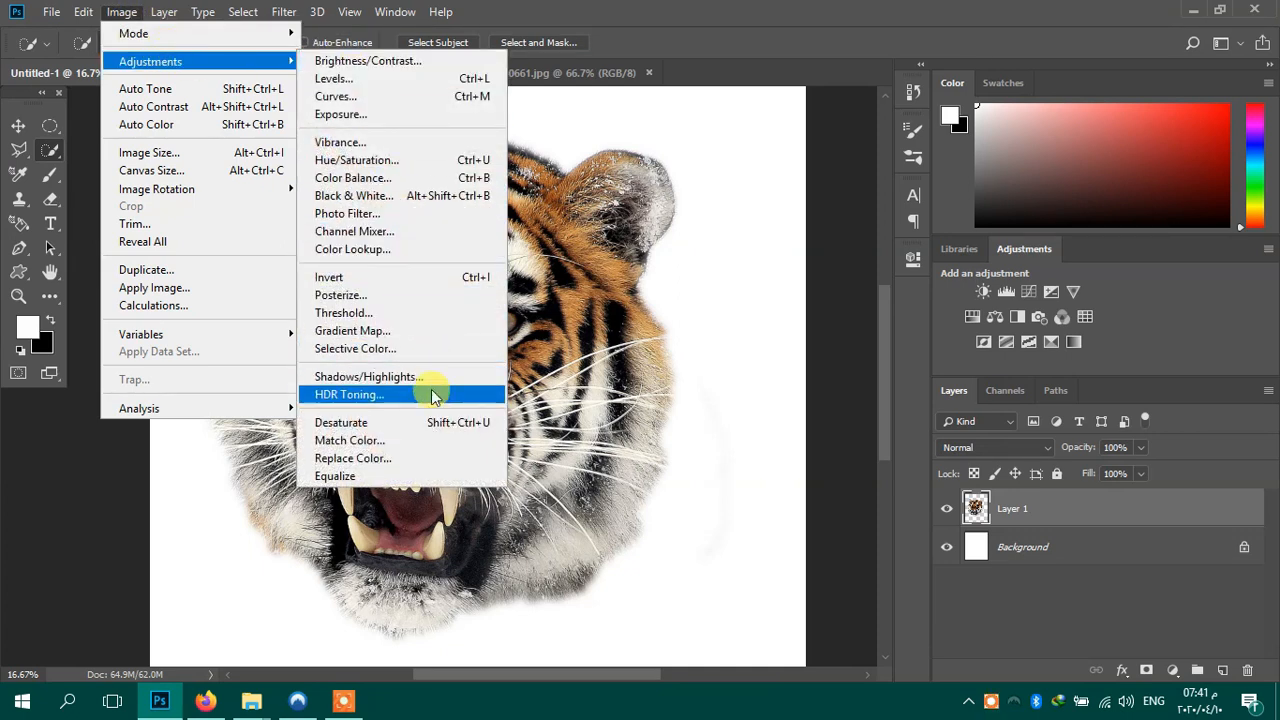
click(432, 426)
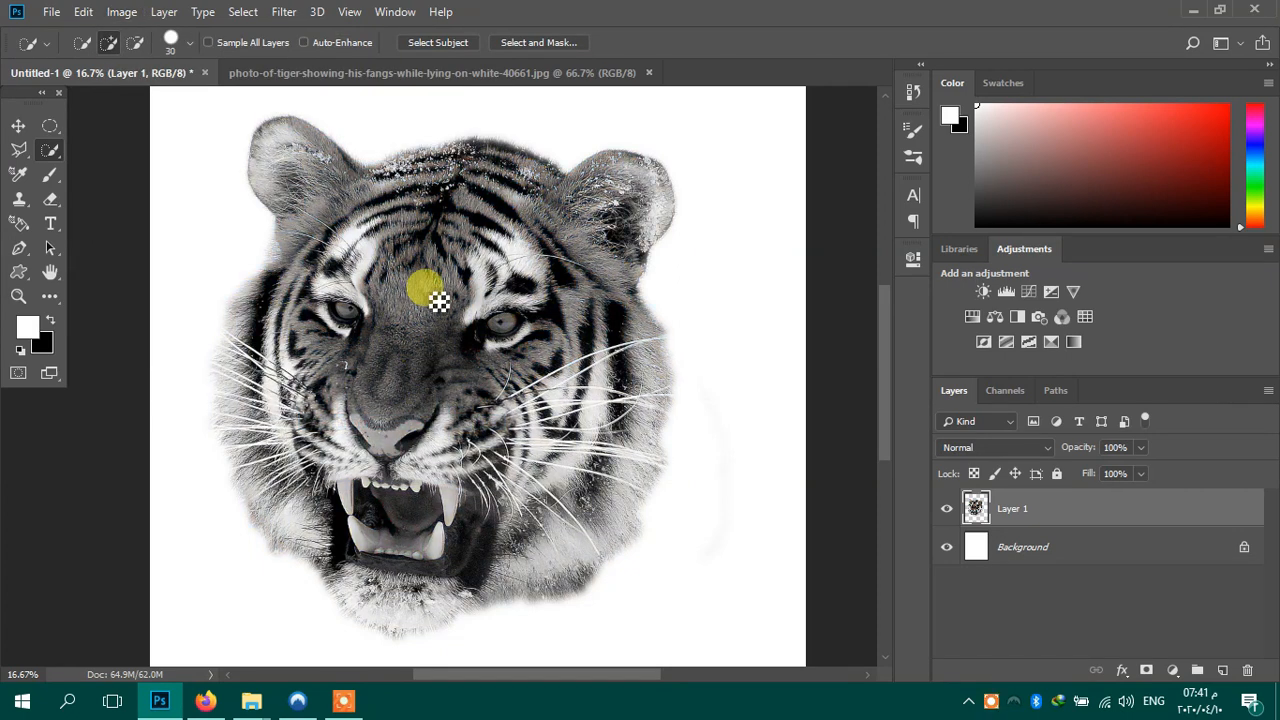
Step: Apply a Curves S-curve to the tiger head, raising the highlights and lowering the shadow point to input 89, output 64
click(128, 17)
mouse_move(180, 61)
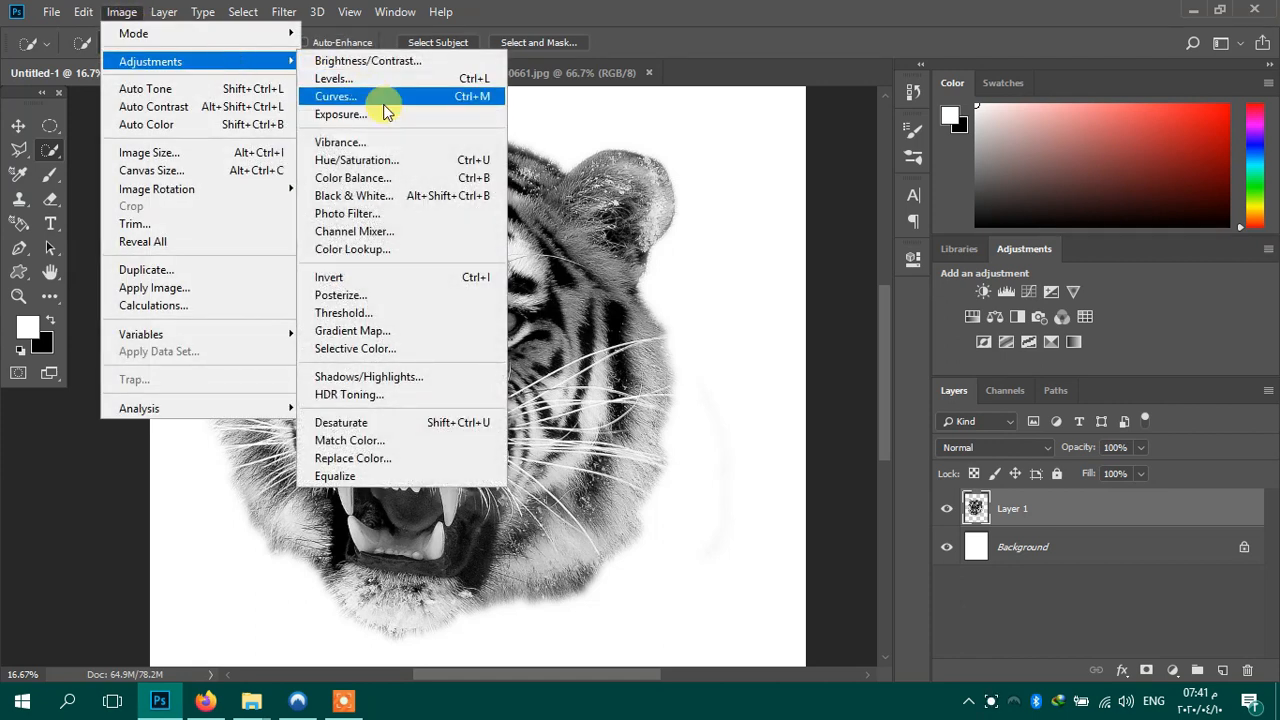
click(386, 100)
click(884, 217)
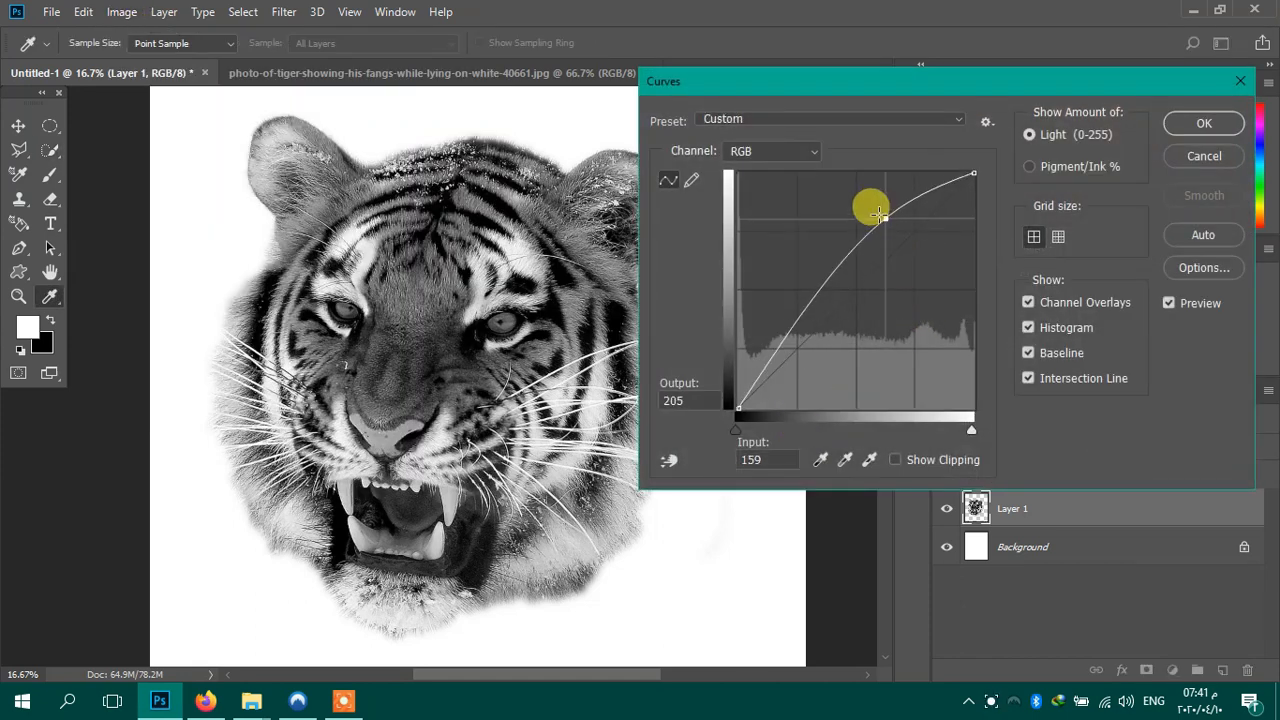
drag(805, 320, 816, 343)
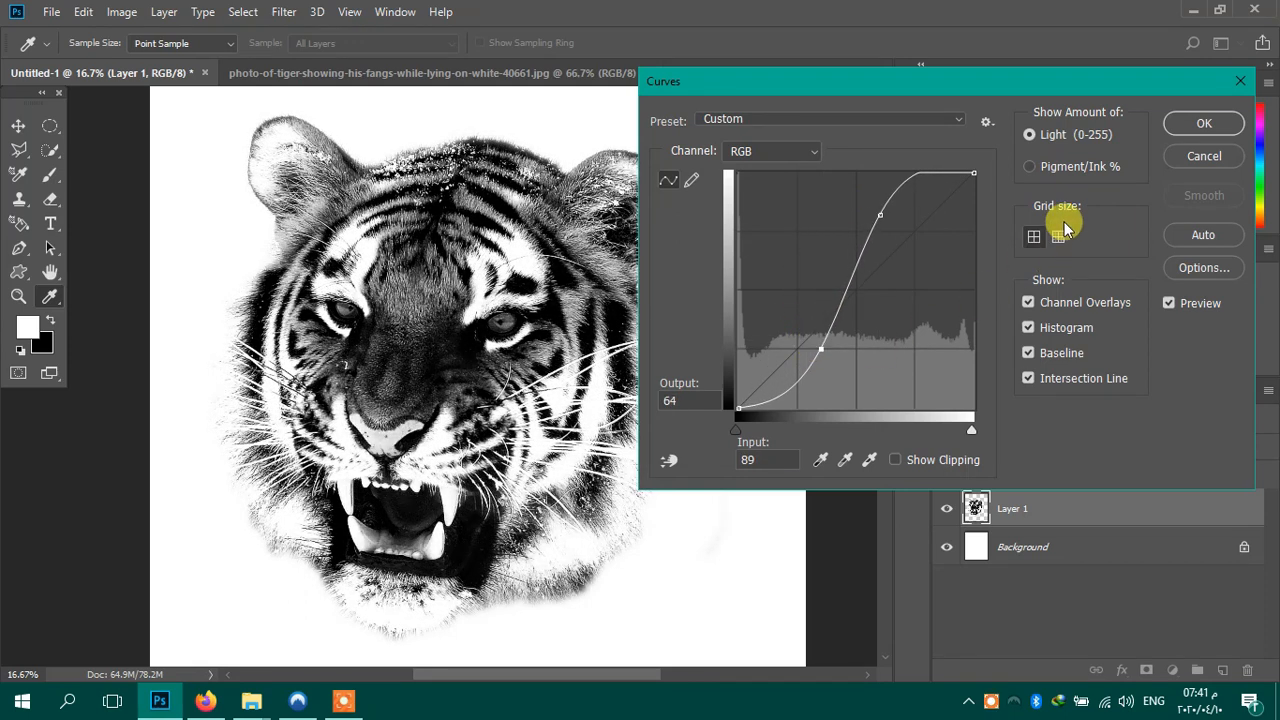
click(1200, 124)
key(w)
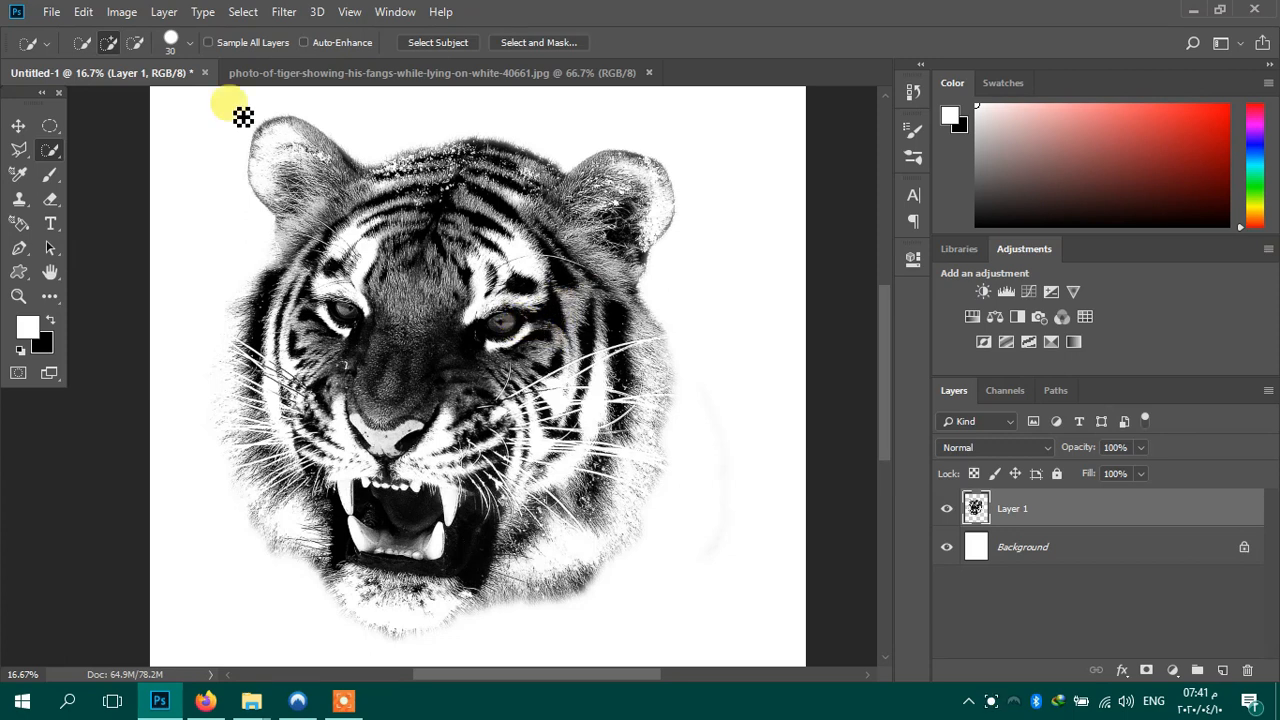
Step: Apply Threshold to the tiger head with the level lowered well below 128 to bring out detail in the dark face areas
click(121, 11)
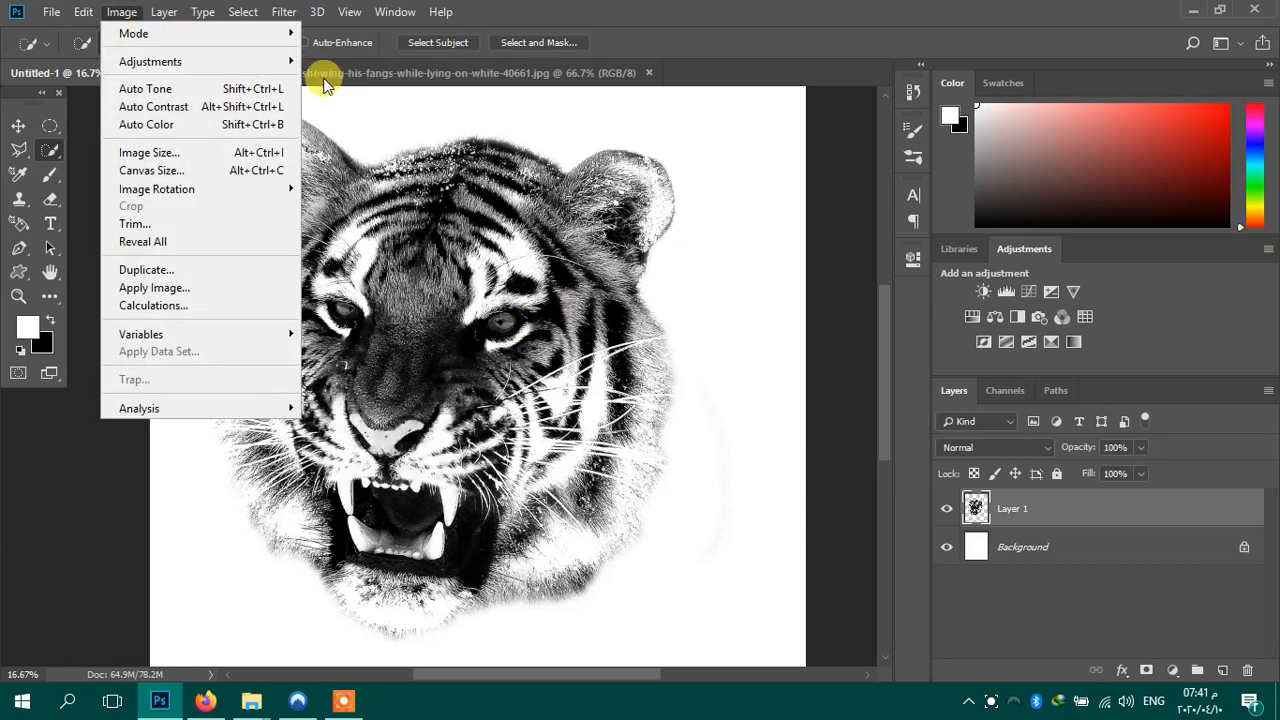
mouse_move(293, 70)
click(397, 313)
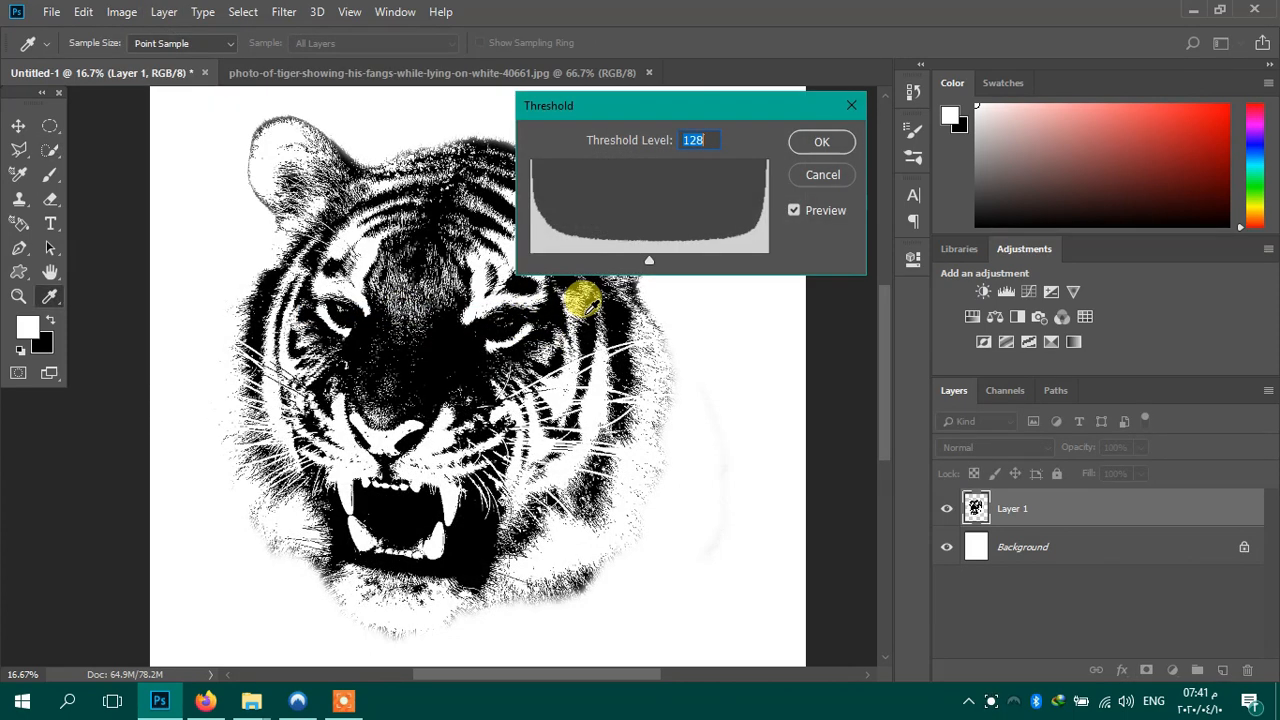
drag(650, 265, 582, 274)
click(819, 143)
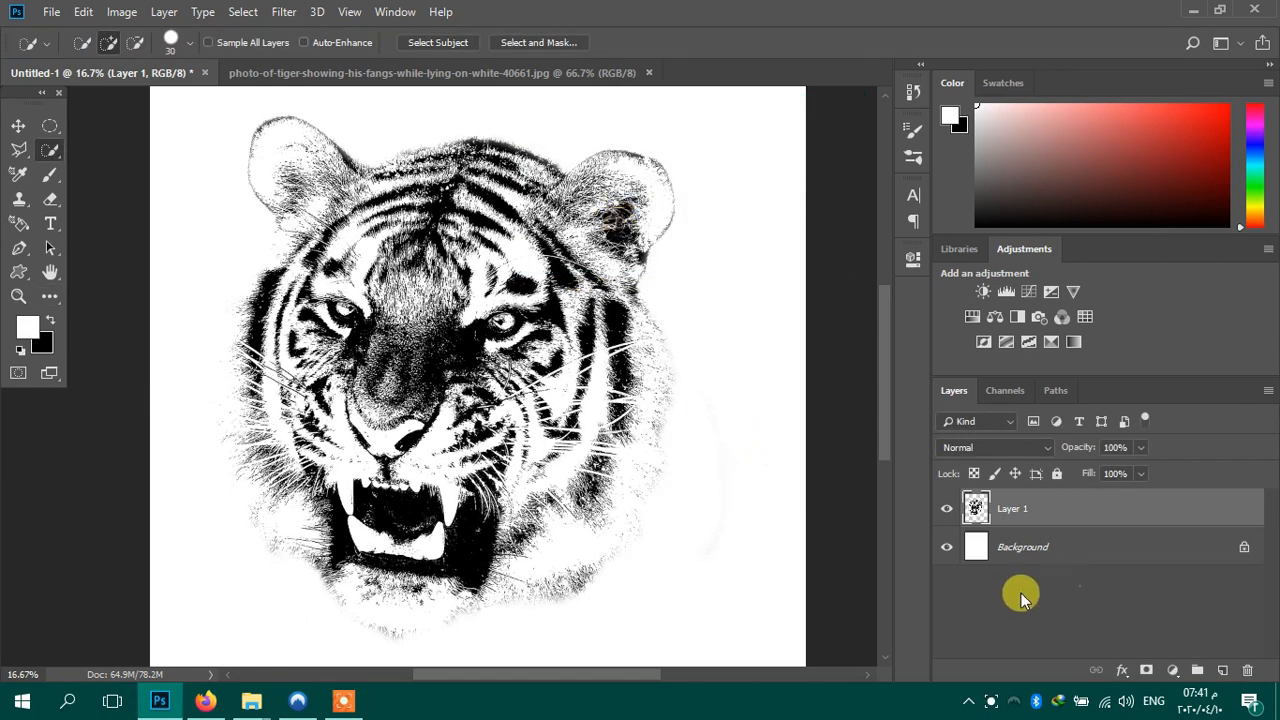
Step: Apply a second, gentler Curves S-curve to the tiger head with the shadow point at input 99, output 84
drag(629, 430, 566, 383)
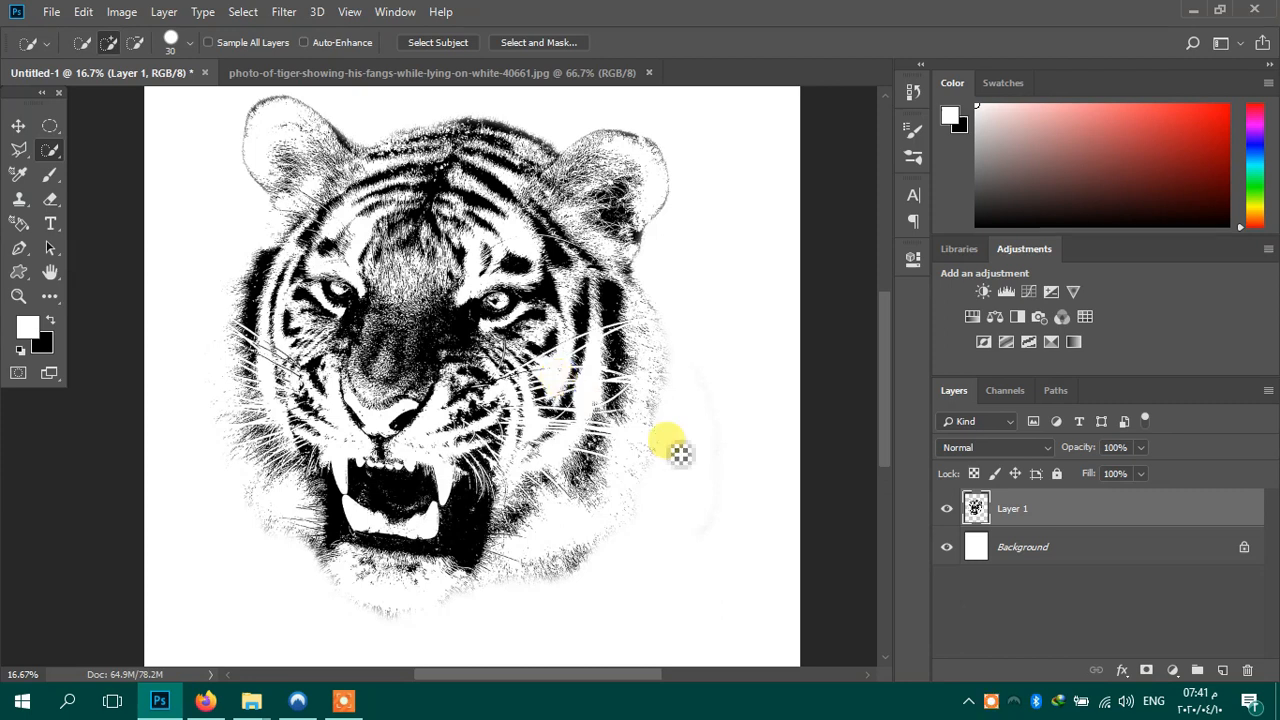
key(ctrl+m)
drag(871, 283, 857, 257)
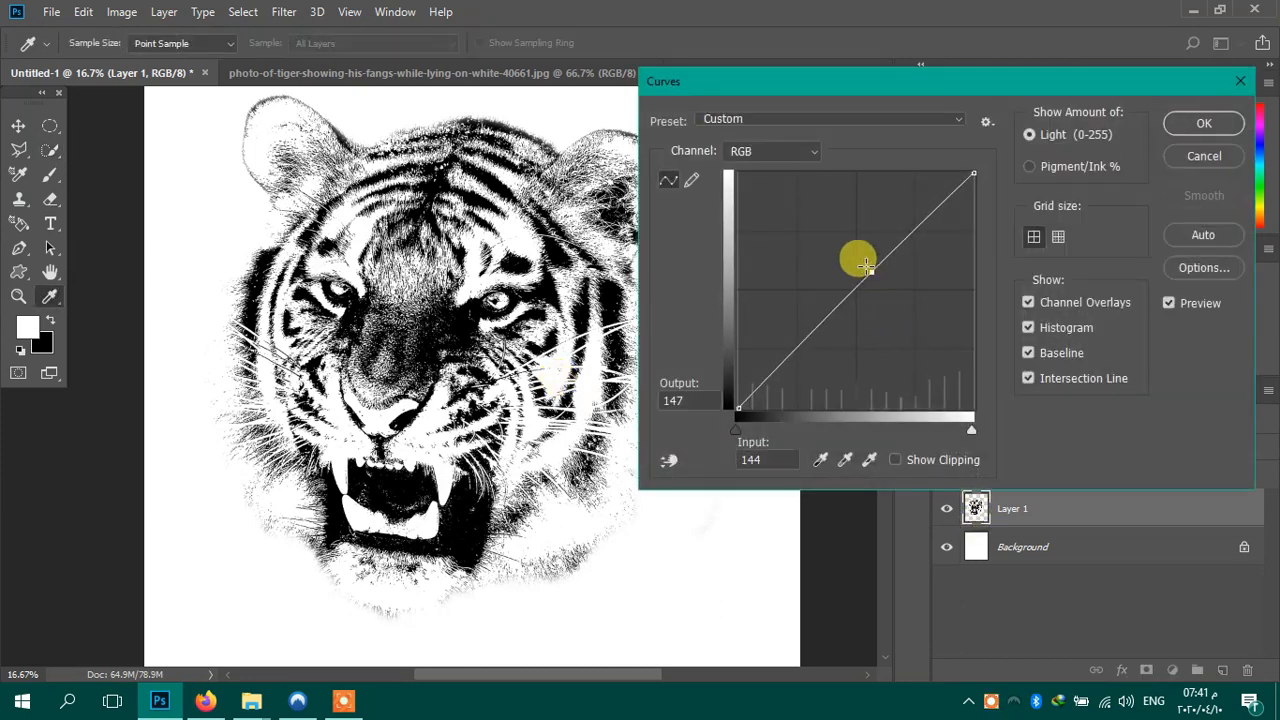
drag(826, 318, 829, 330)
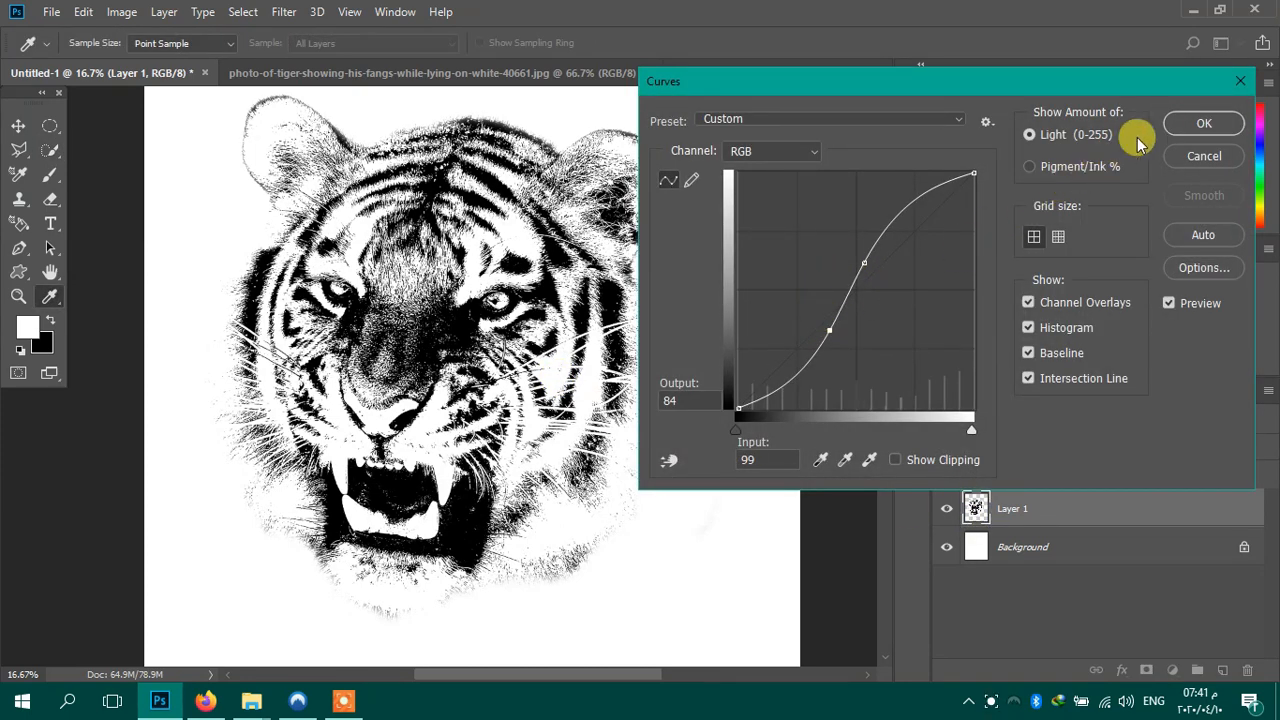
click(1177, 121)
key(w)
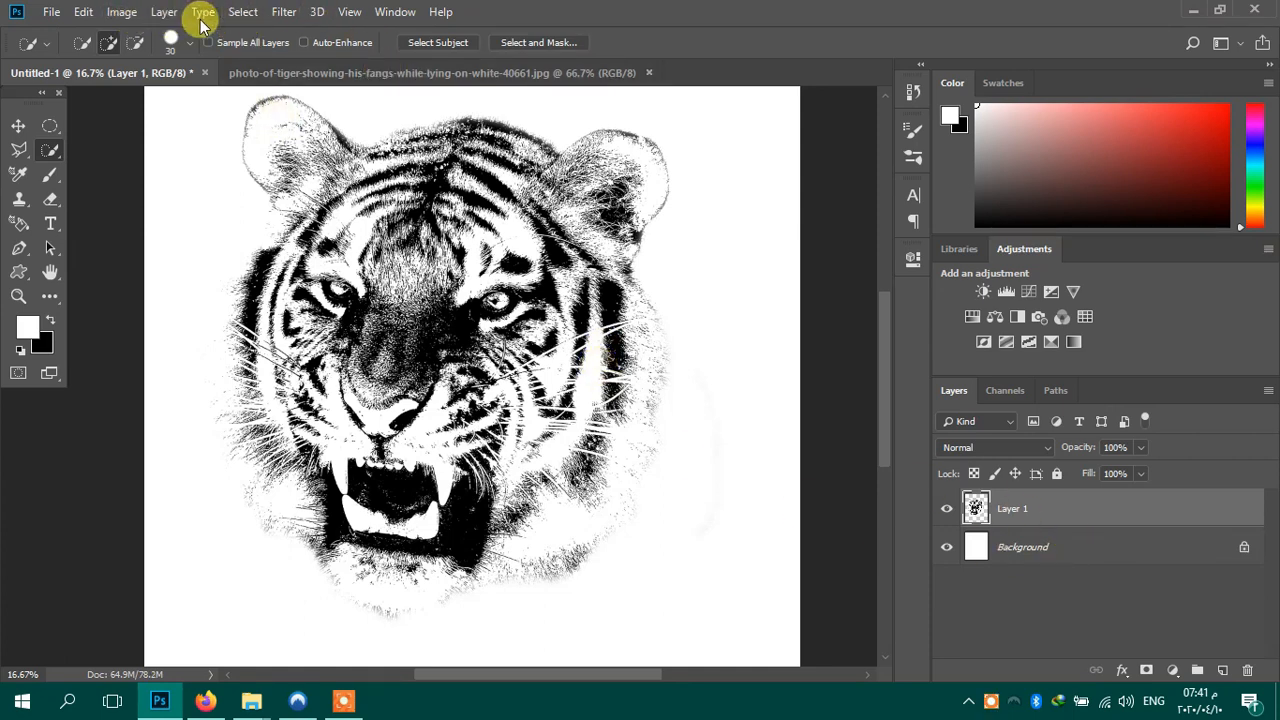
Step: Select the tiger's black areas by Color Range using Shadows, with Fuzziness 50% and Range about 116
click(243, 14)
click(302, 196)
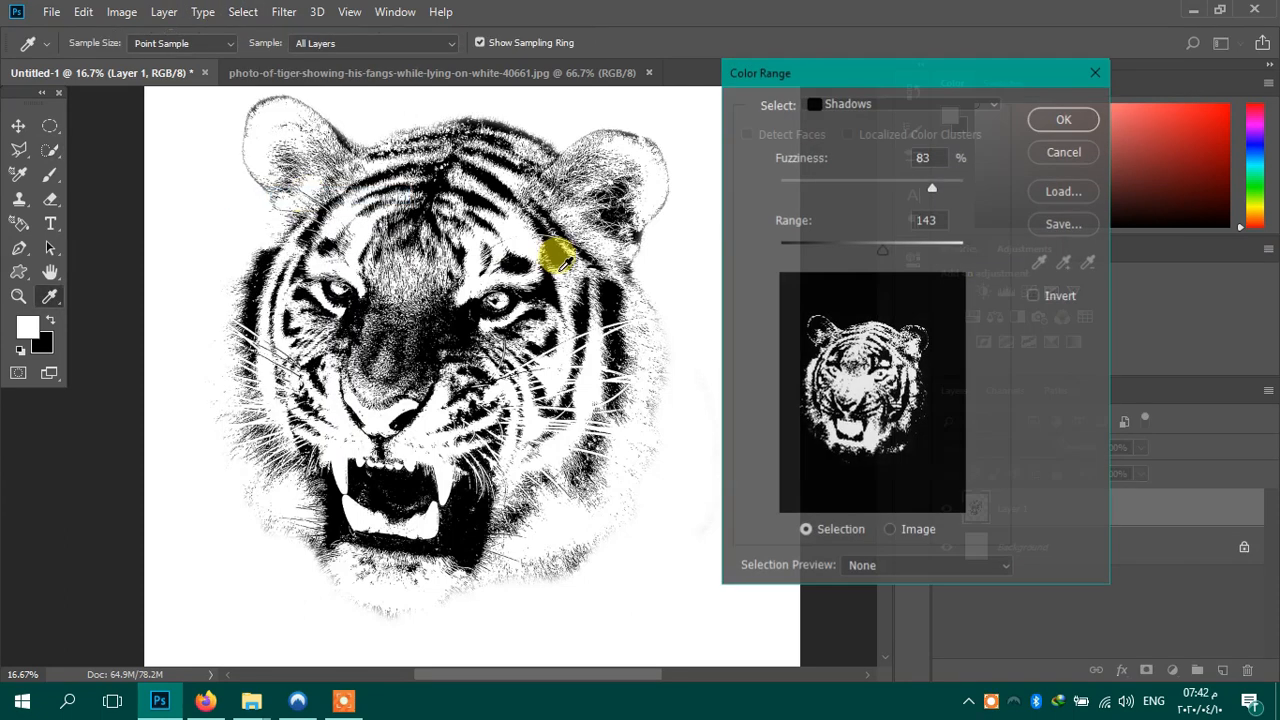
mouse_move(886, 256)
mouse_down()
mouse_move(937, 257)
mouse_move(866, 263)
mouse_up()
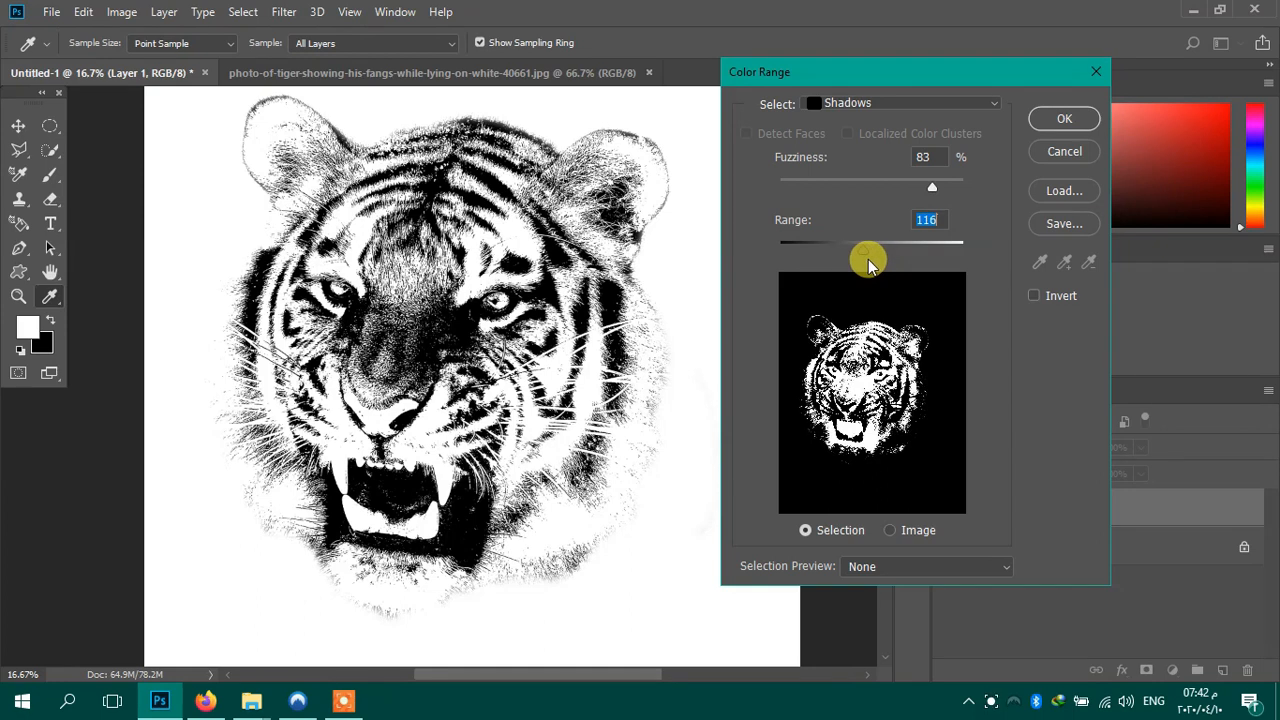
drag(932, 195, 872, 196)
mouse_move(871, 248)
mouse_down()
mouse_move(886, 251)
mouse_move(857, 254)
mouse_up()
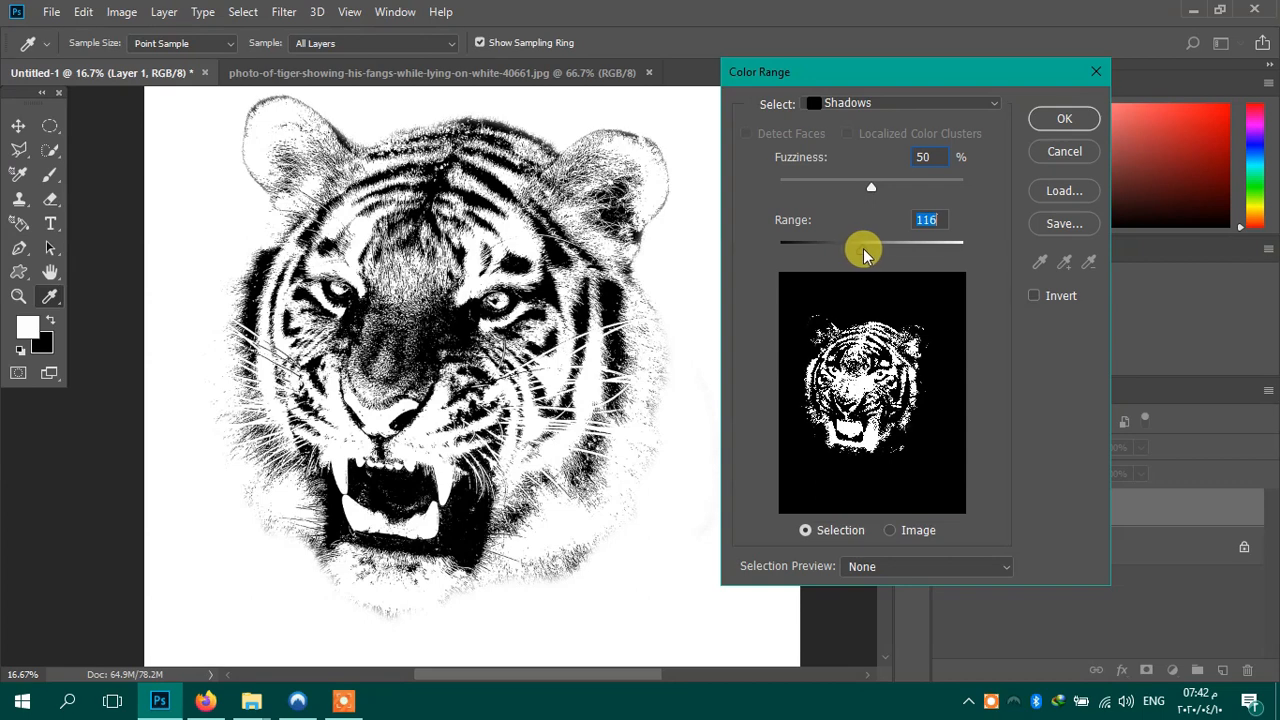
click(1064, 118)
key(w)
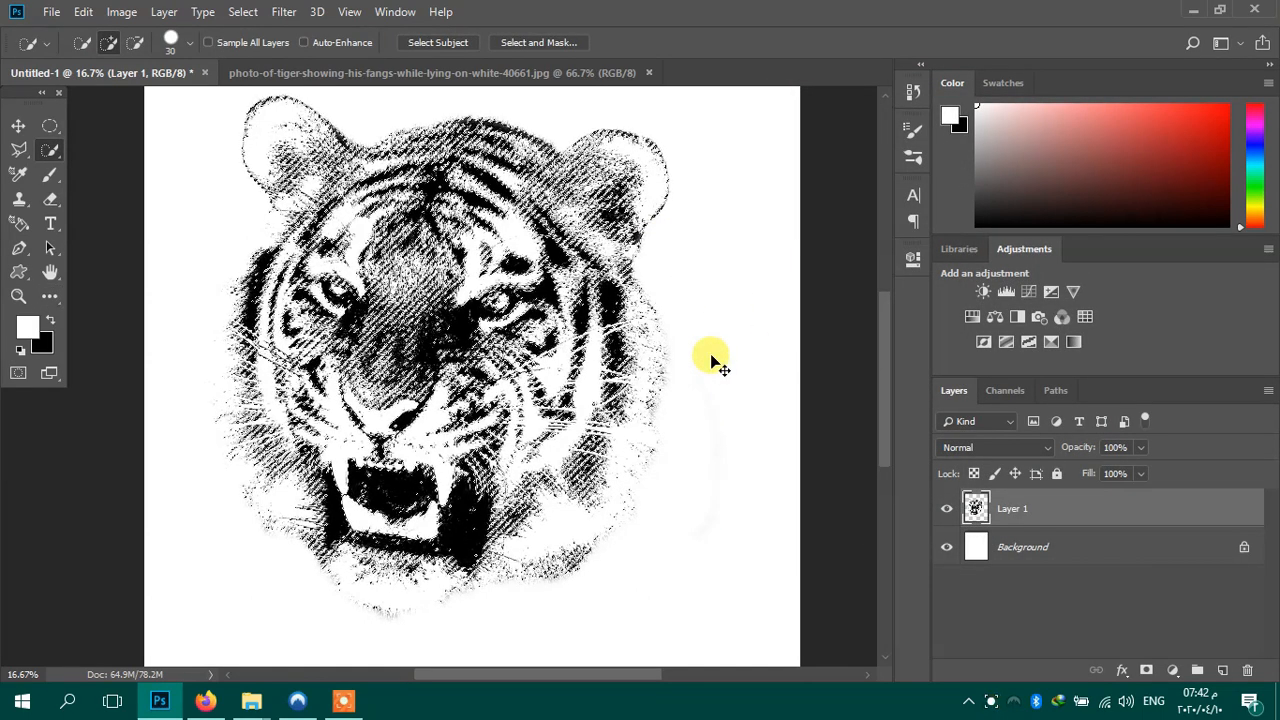
Step: Cut the selected black areas out of Layer 1 and put them on a new layer directly above the background
key(Delete)
click(980, 550)
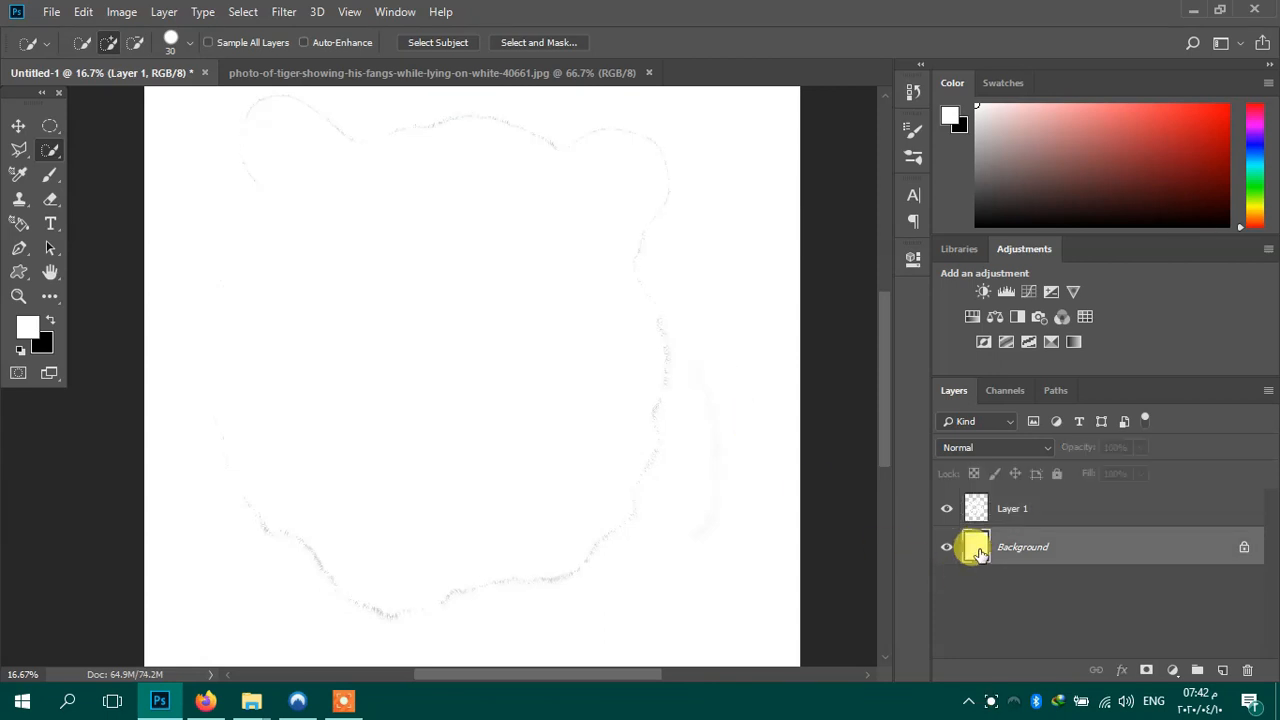
key(ctrl+j)
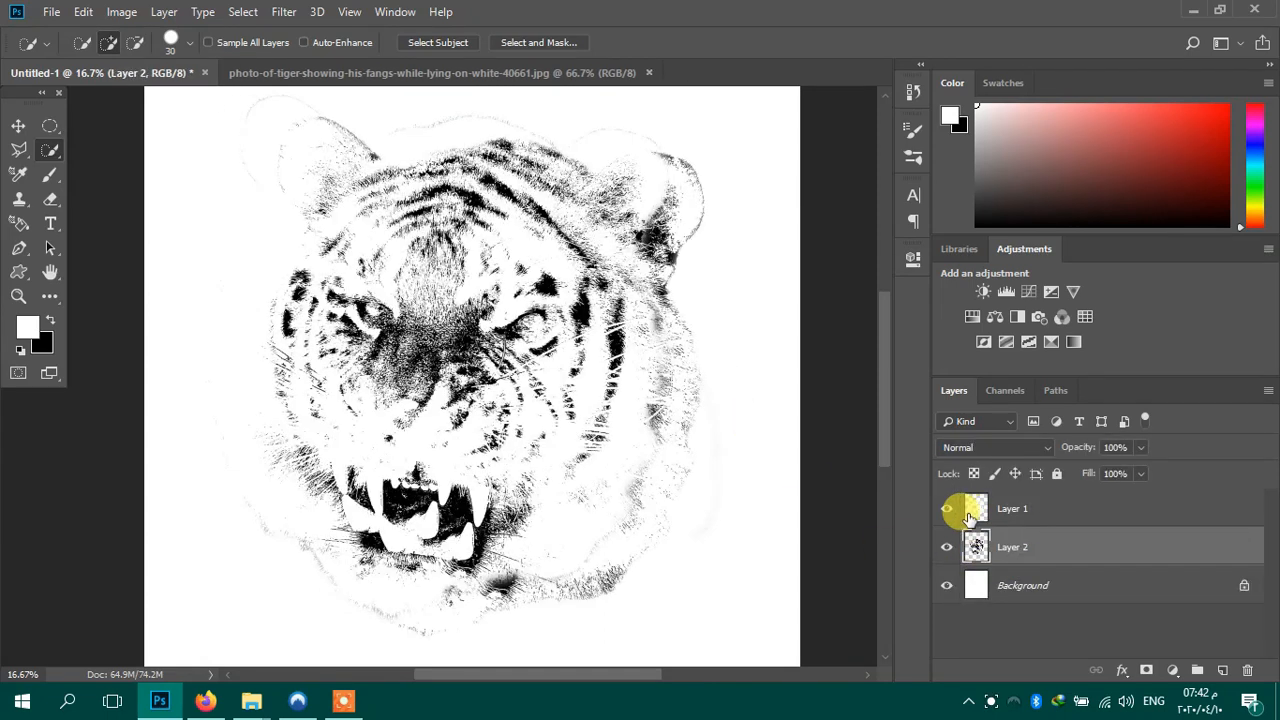
Step: Move the new tiger layer slightly up and left on the canvas and delete the leftover Layer 1
click(946, 510)
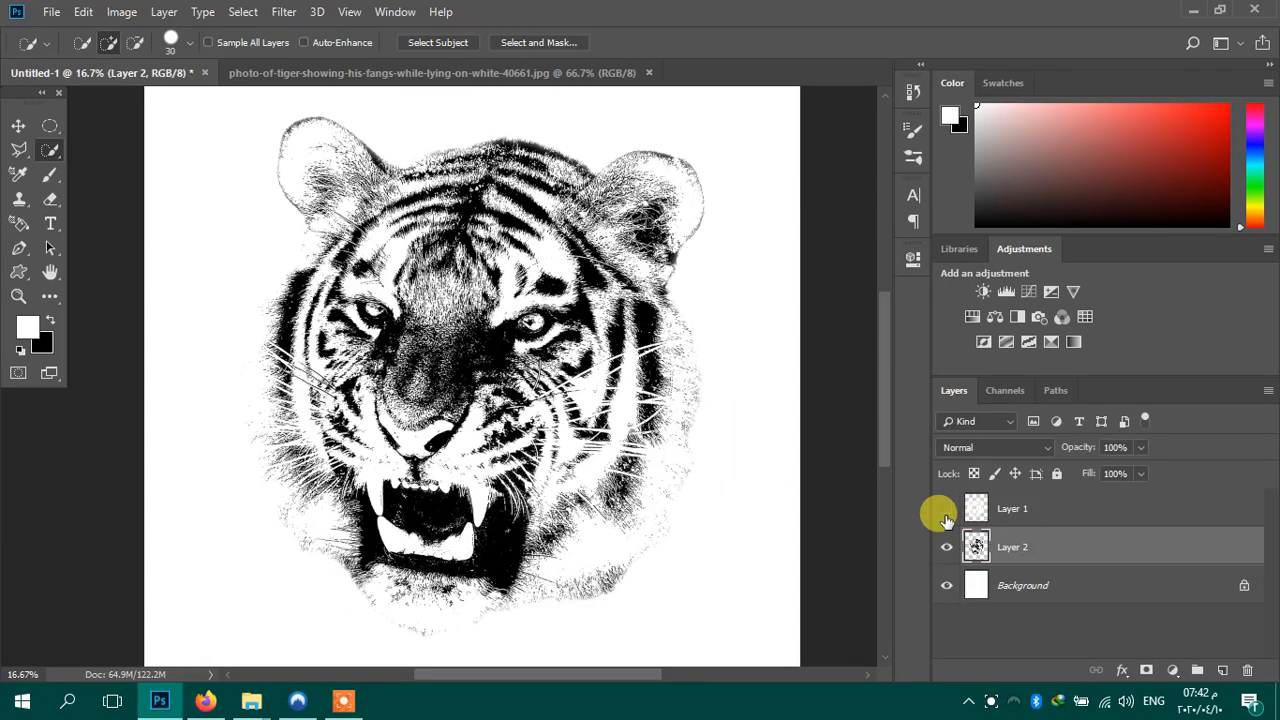
click(17, 125)
drag(425, 357, 395, 347)
drag(975, 512, 1247, 670)
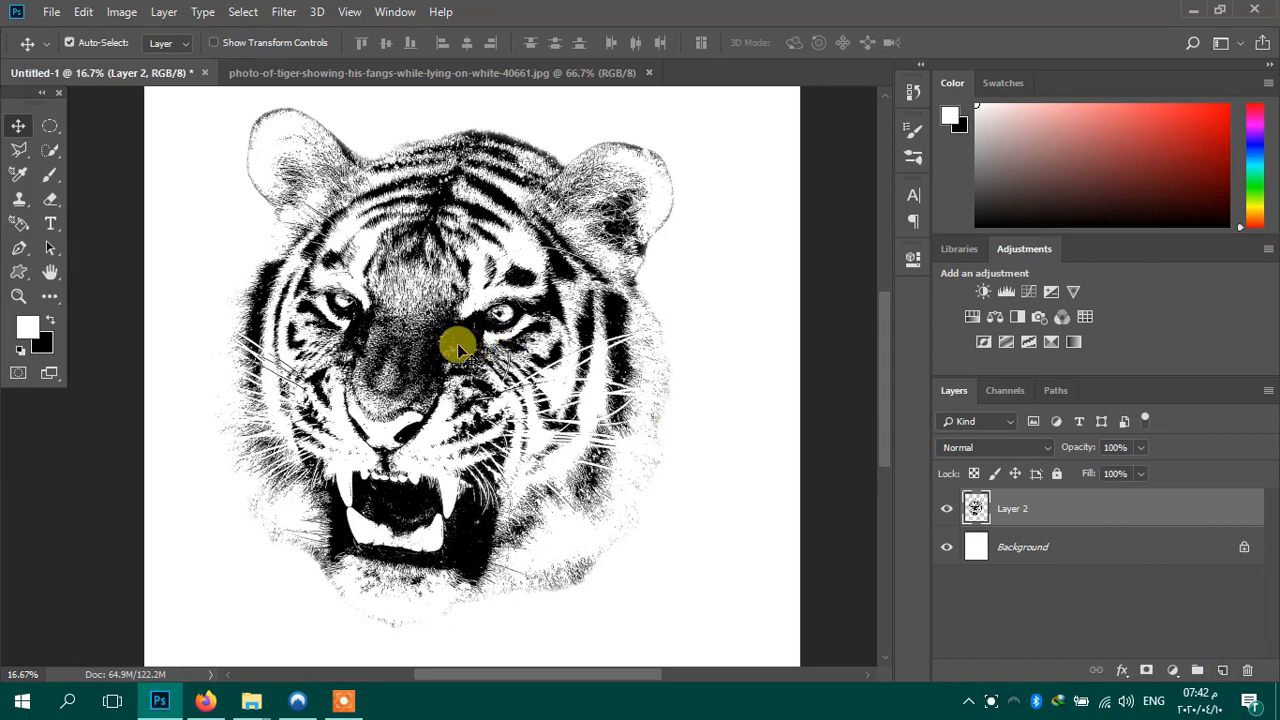
Step: Unlock the white background layer and give it an orange Color Overlay in Normal mode at 93% opacity
click(946, 546)
click(946, 547)
click(1240, 548)
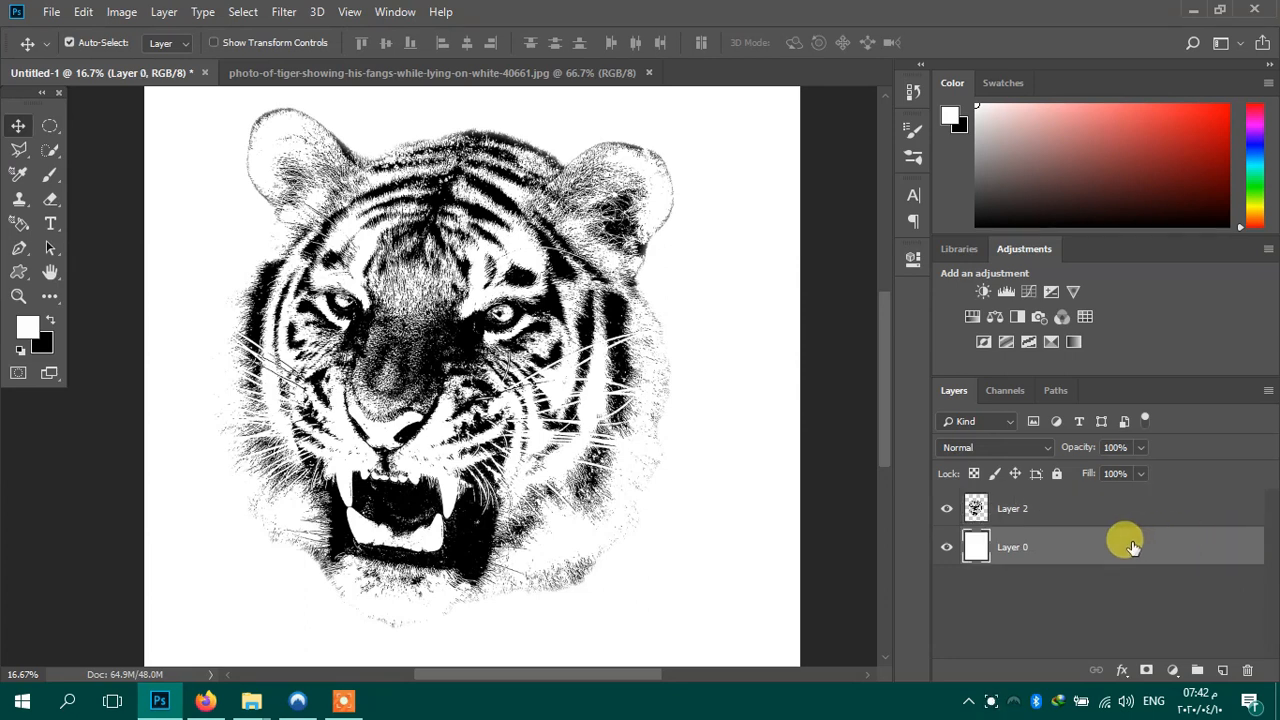
click(1124, 671)
click(1165, 598)
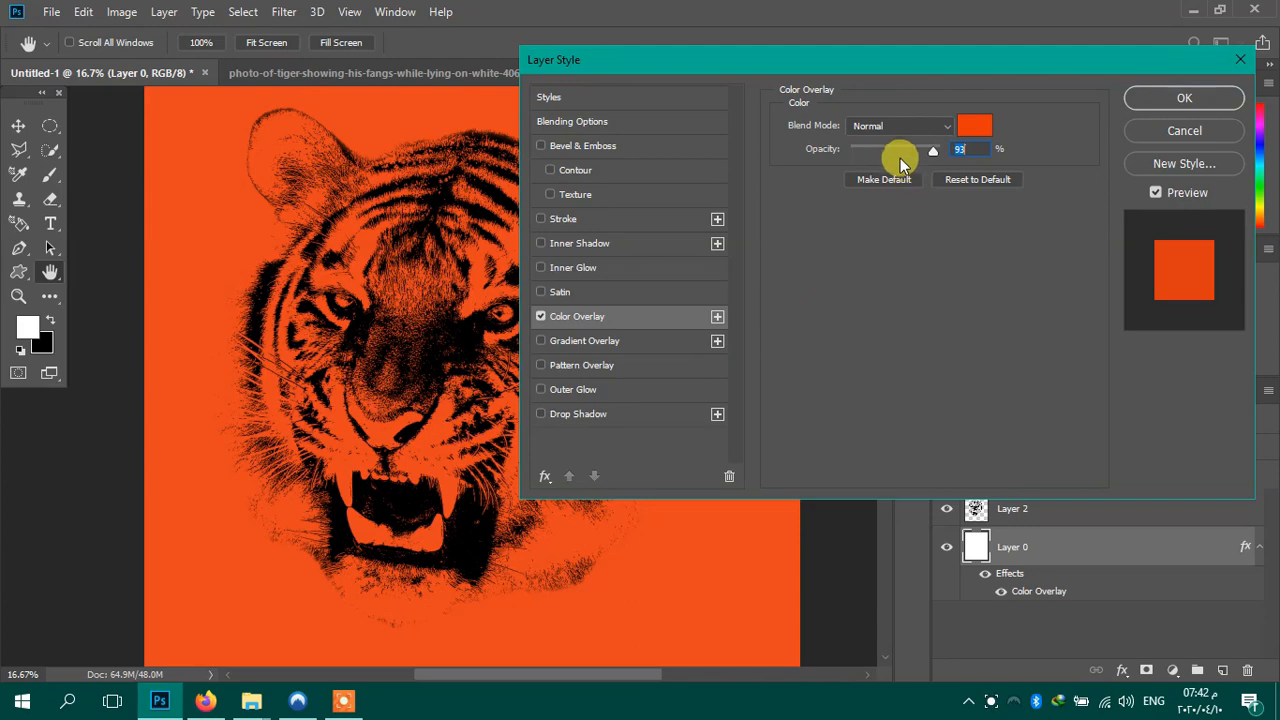
click(1175, 97)
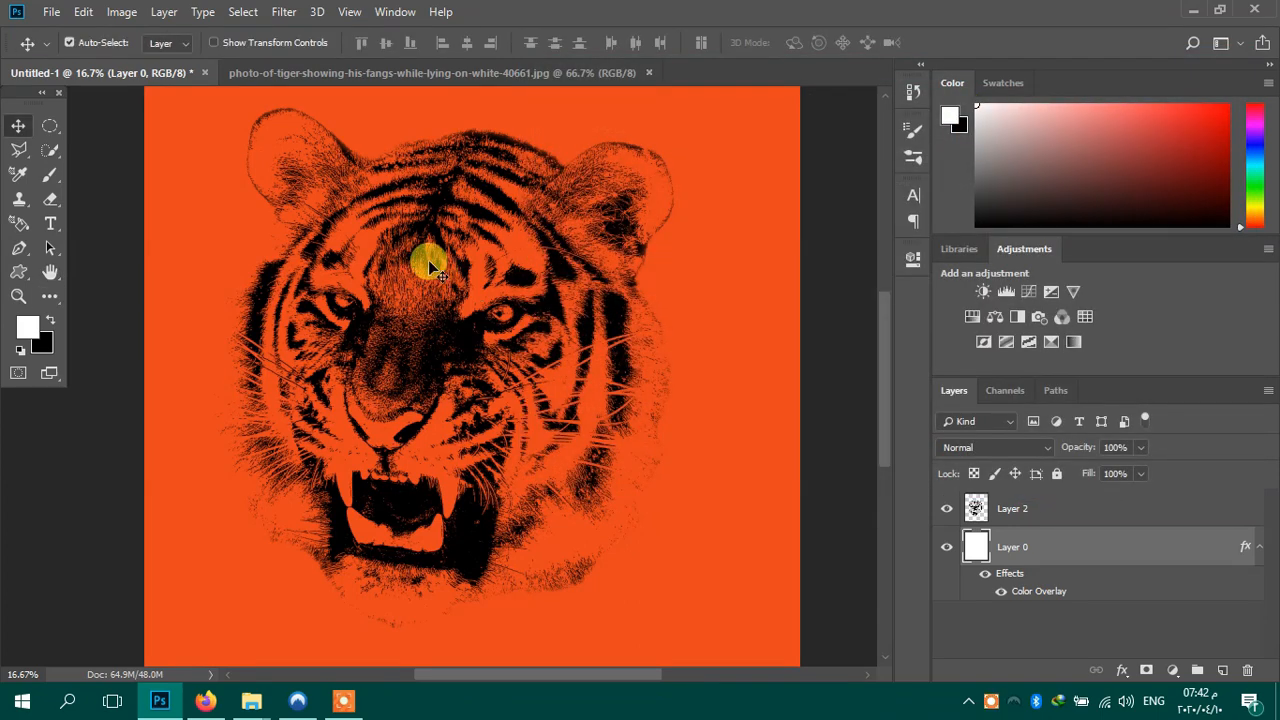
Step: Select the tiger layer, Layer 2, and open the mockup file t-Shirt.psd
right_click(411, 326)
click(415, 335)
mouse_move(412, 352)
mouse_down()
mouse_move(424, 342)
mouse_move(404, 348)
mouse_up()
click(55, 12)
click(60, 50)
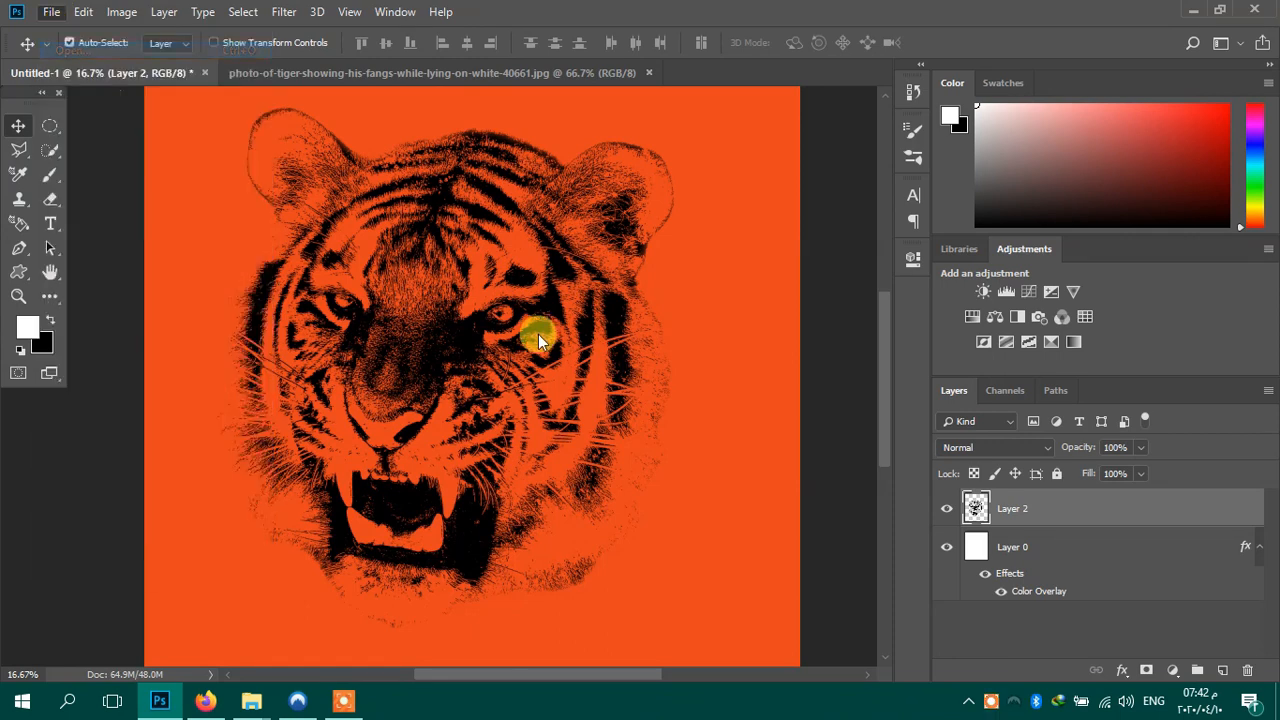
click(542, 283)
click(1075, 526)
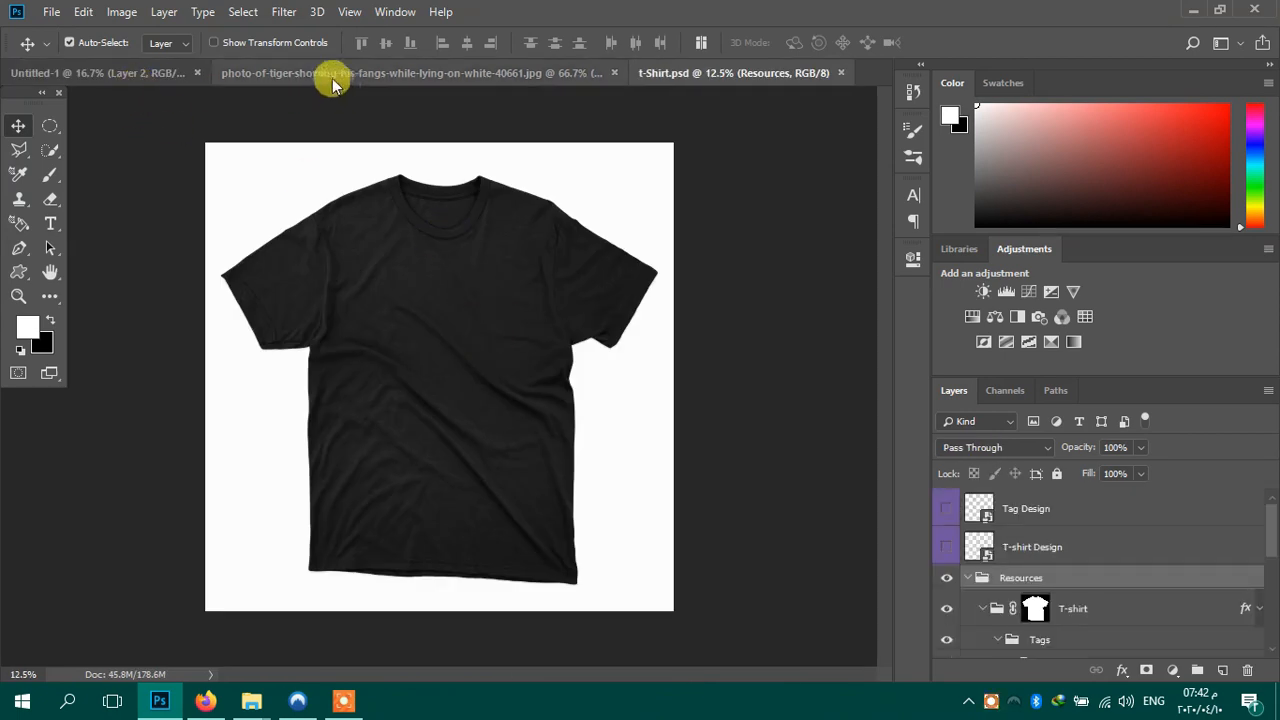
Step: Copy the tiger head layer from Untitled-1 into t-Shirt.psd and place it over the shirt's chest
click(103, 77)
drag(388, 338, 340, 282)
right_click(393, 328)
click(405, 340)
drag(408, 341, 450, 327)
right_click(407, 355)
click(422, 366)
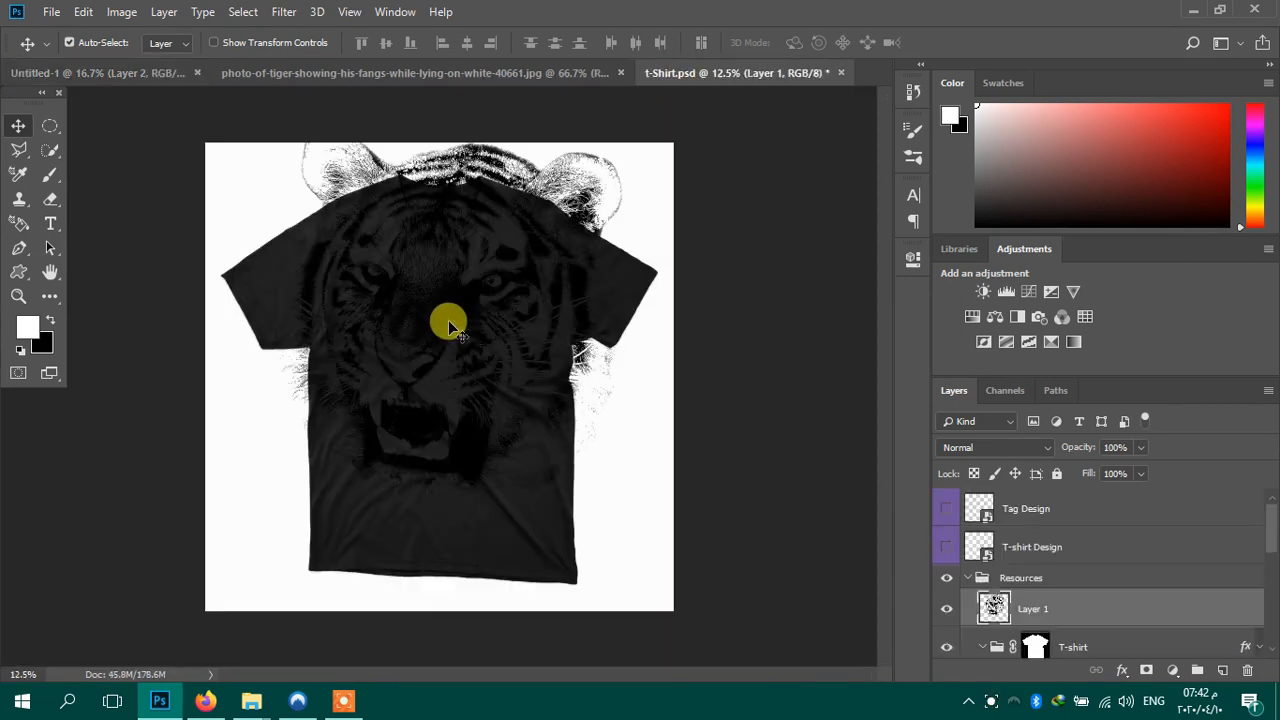
Step: Move the tiger layer into the T-shirt Design group above Texture Overlay and scale it to about 70.6%
scroll(1272, 540, down, 2)
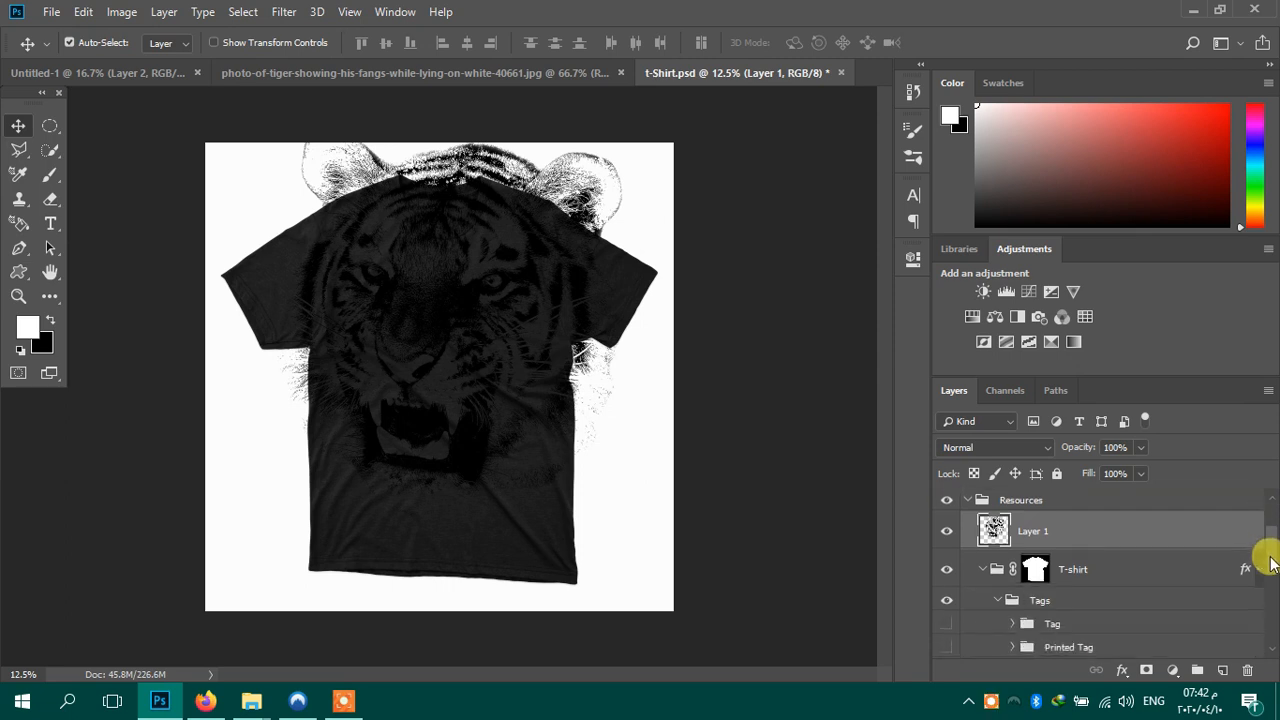
drag(1100, 523, 1114, 558)
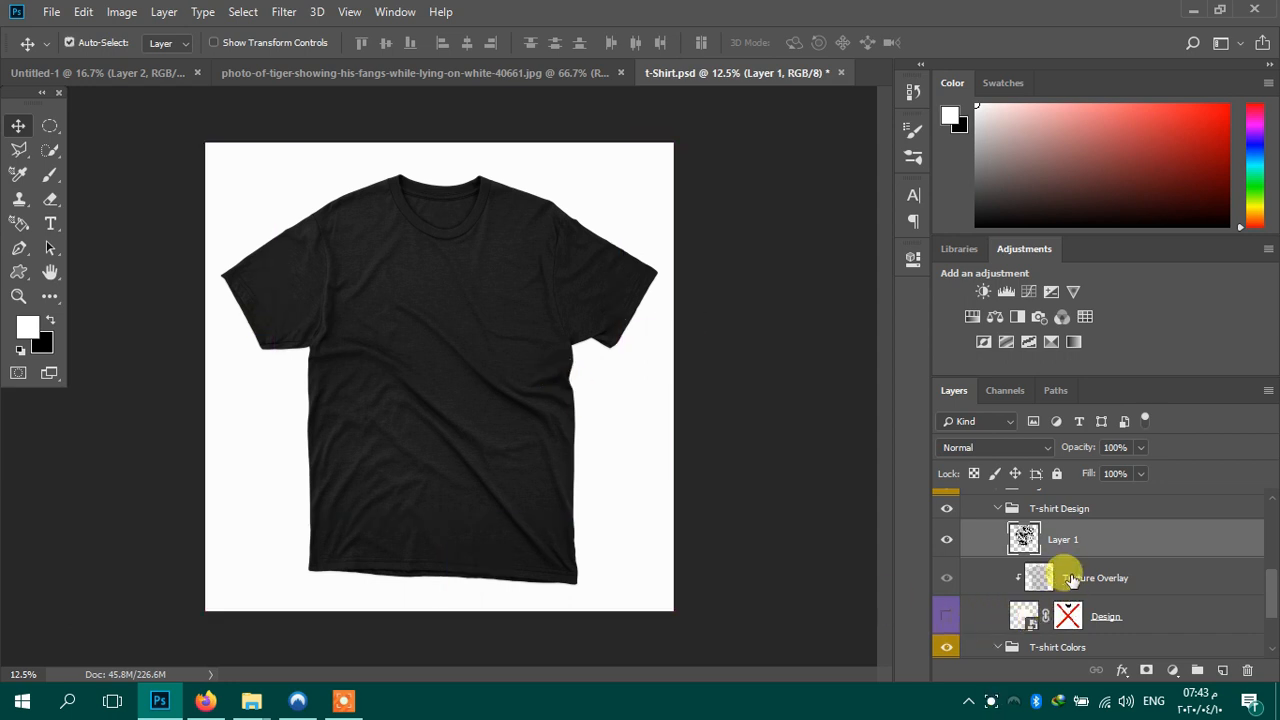
key(ctrl+t)
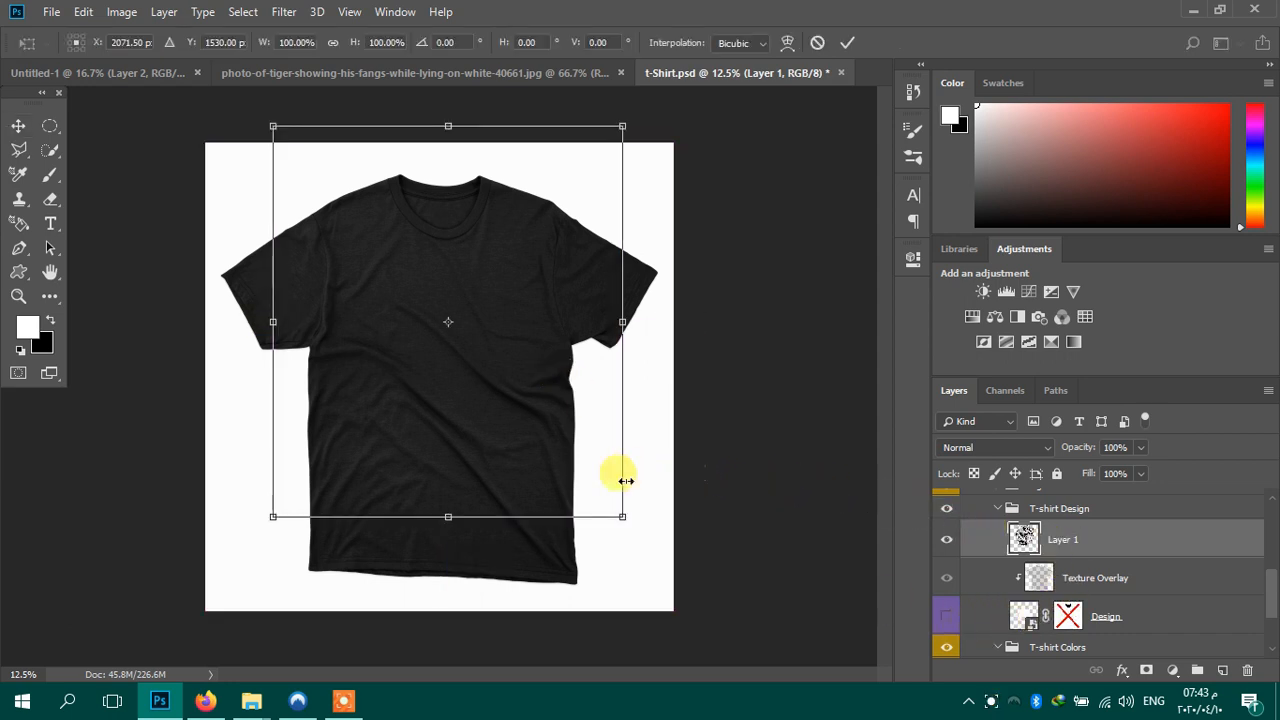
drag(615, 516, 556, 456)
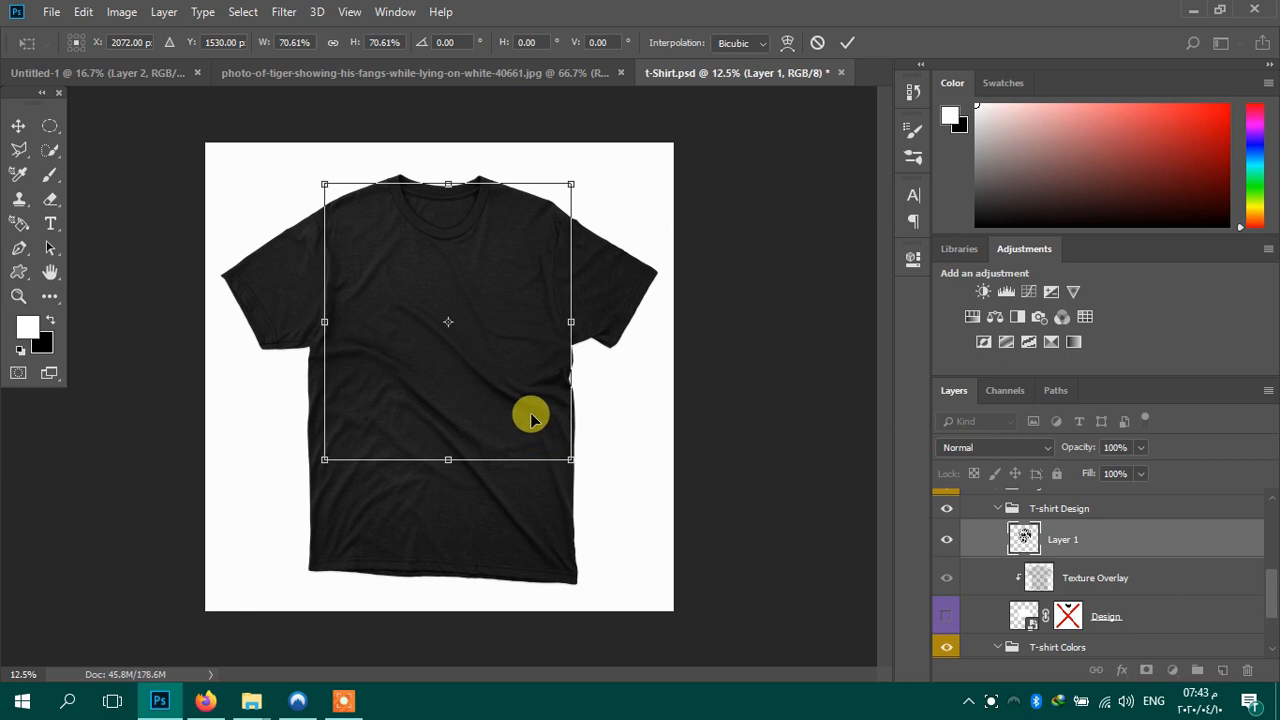
drag(529, 414, 528, 425)
key(Return)
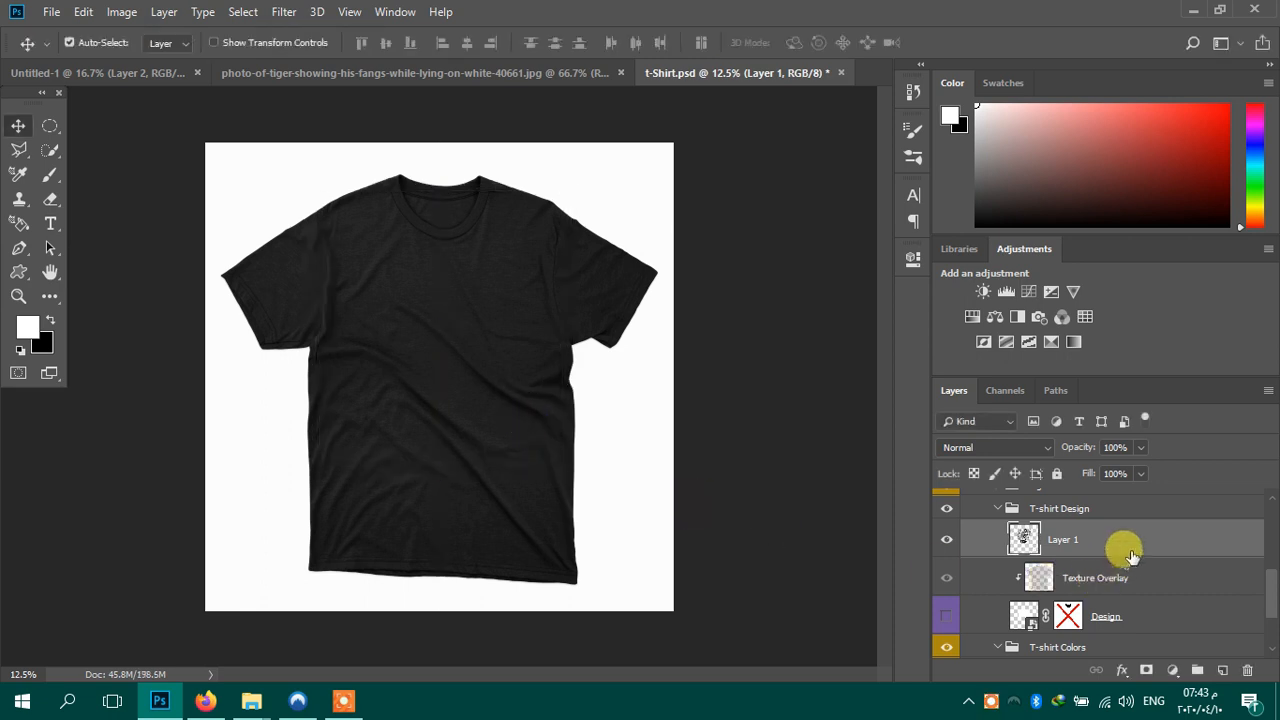
Step: Move the tiger layer to the top of the T-shirt group, above the Tags group
mouse_move(1098, 542)
mouse_down()
mouse_move(1082, 486)
mouse_move(1093, 533)
mouse_up()
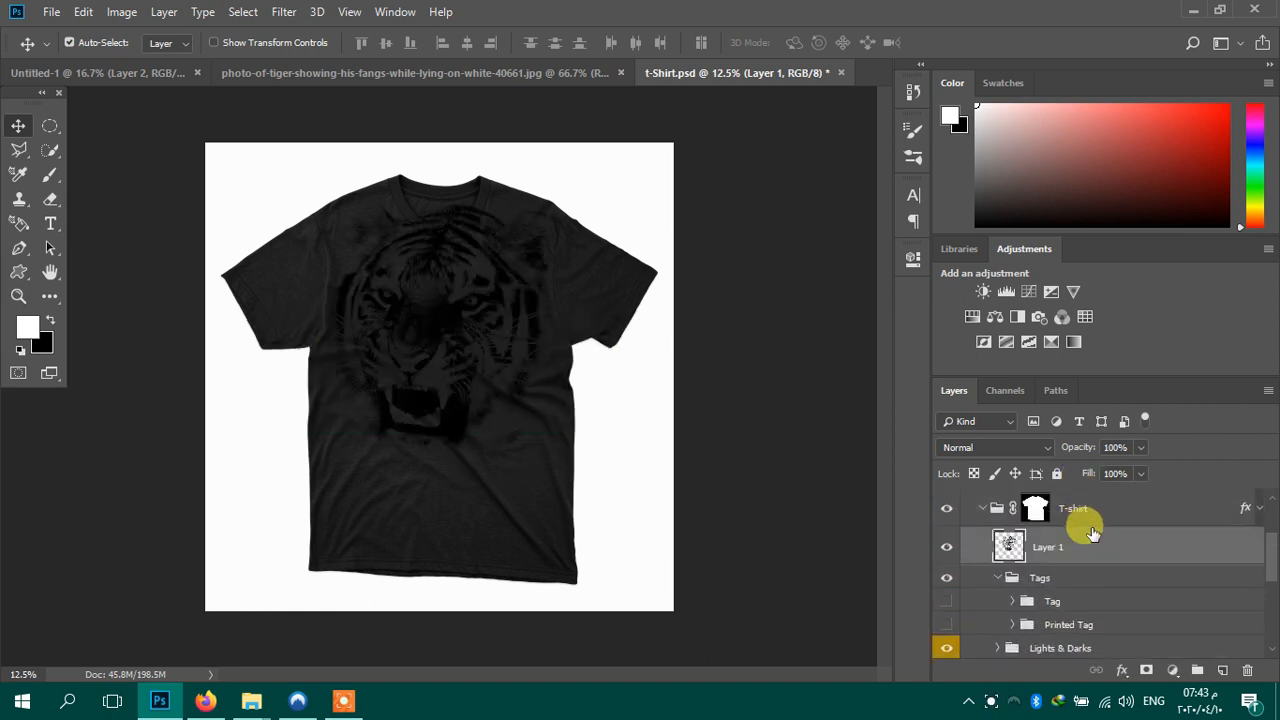
scroll(1100, 551, up, 2)
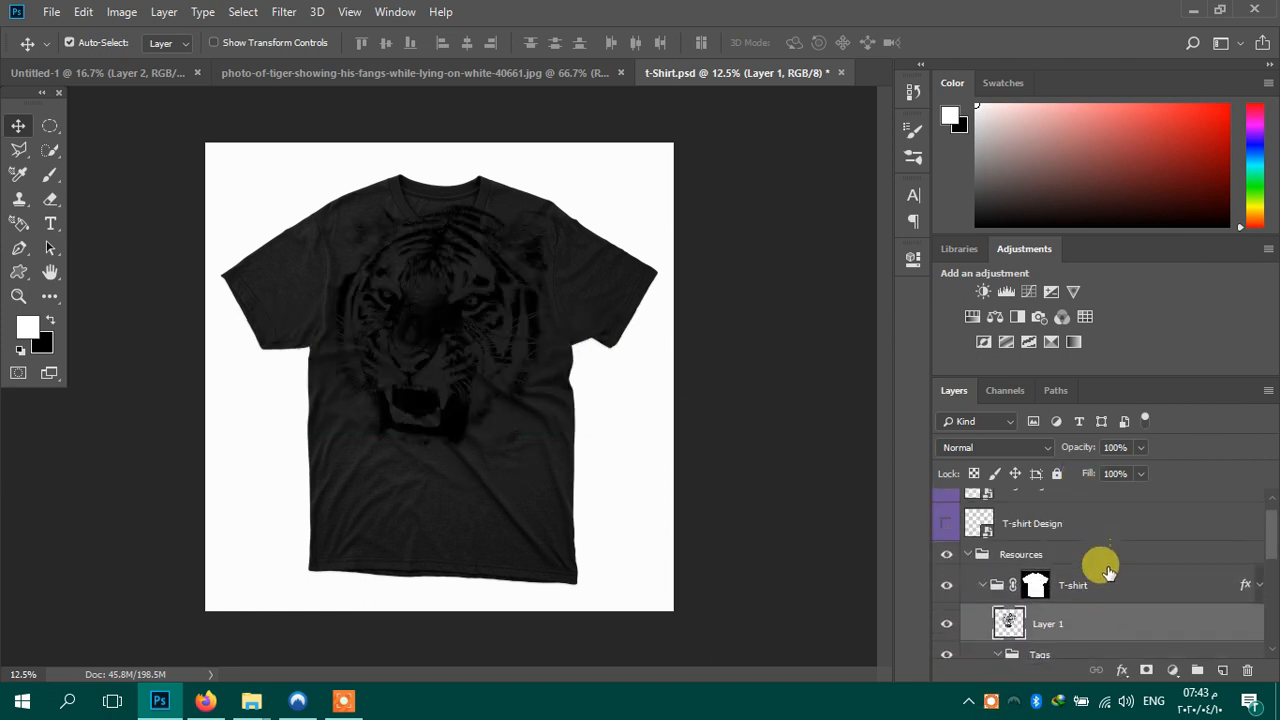
scroll(1093, 588, up, 1)
scroll(1097, 551, down, 2)
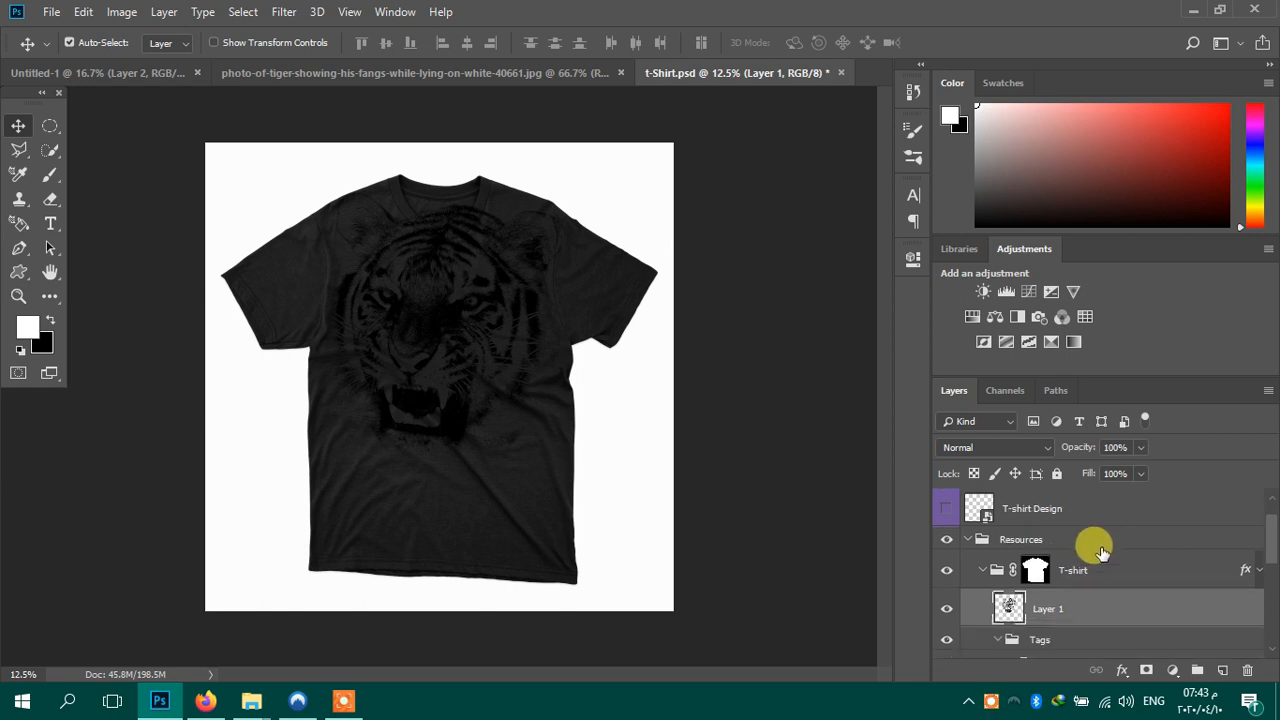
Step: Rotate the tiger layer about 0.6°, lower it on the shirt, and scale it down to fit the chest
key(ctrl)
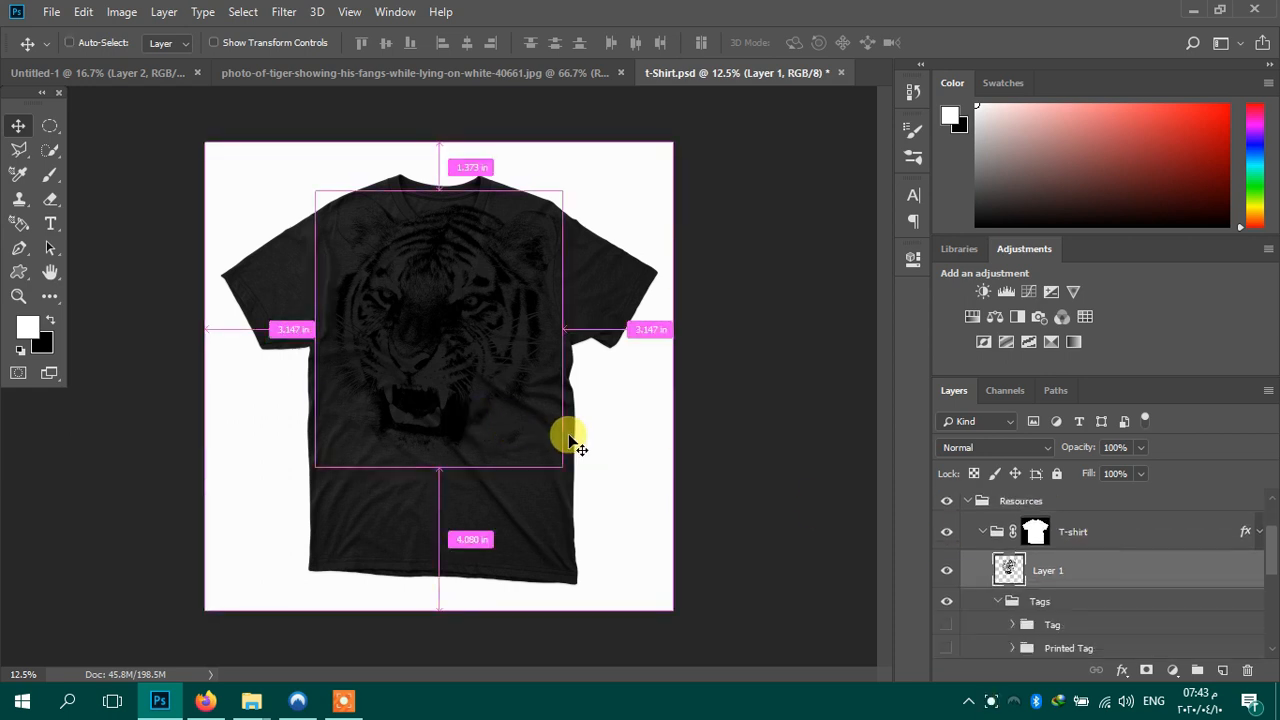
key(ctrl+t)
mouse_move(594, 457)
mouse_down()
mouse_move(580, 477)
mouse_move(597, 478)
mouse_up()
drag(491, 391, 488, 440)
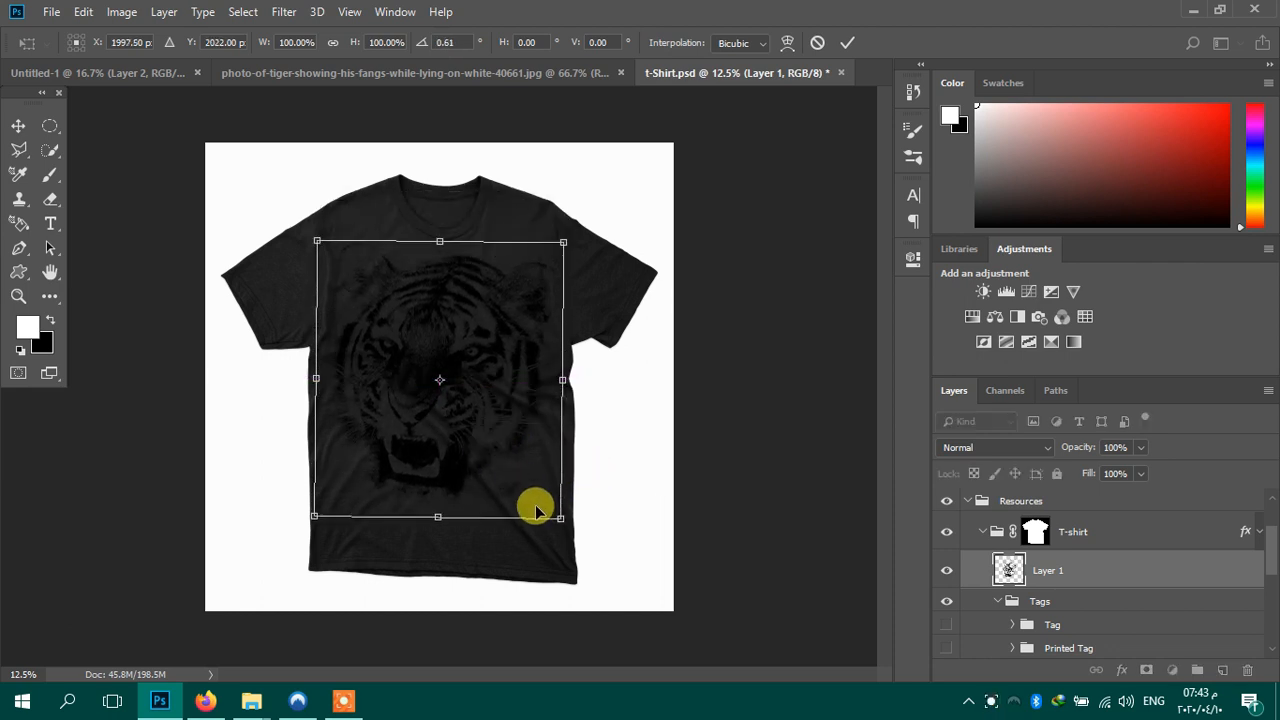
drag(556, 519, 486, 424)
key(Return)
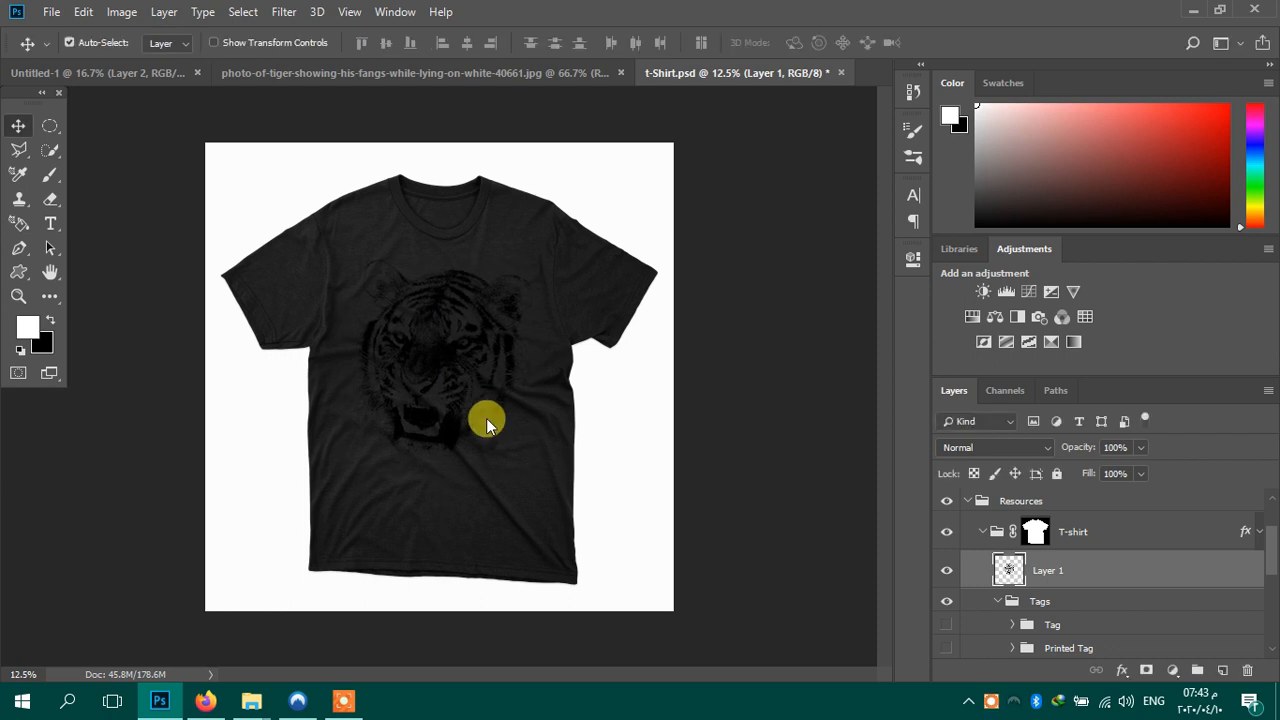
Step: Change the T-shirt's Custom Color fill to white (ffffff)
scroll(1125, 598, down, 5)
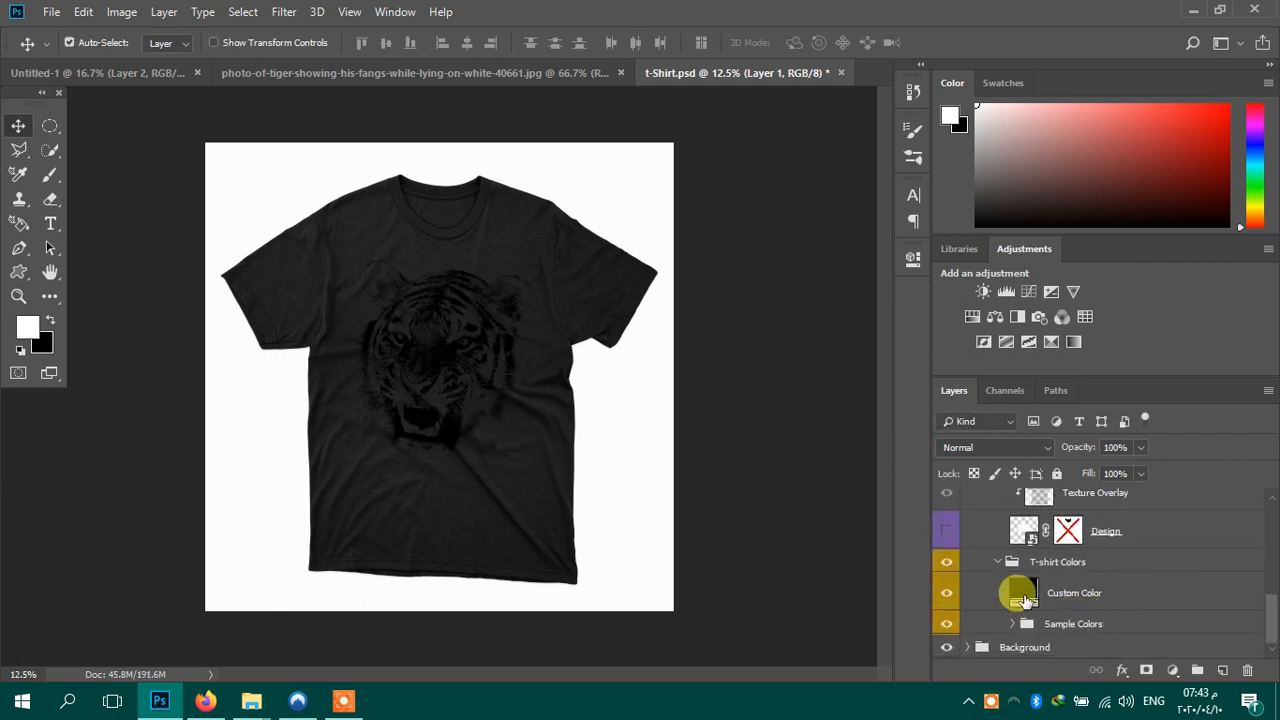
double_click(1022, 595)
click(834, 417)
click(684, 246)
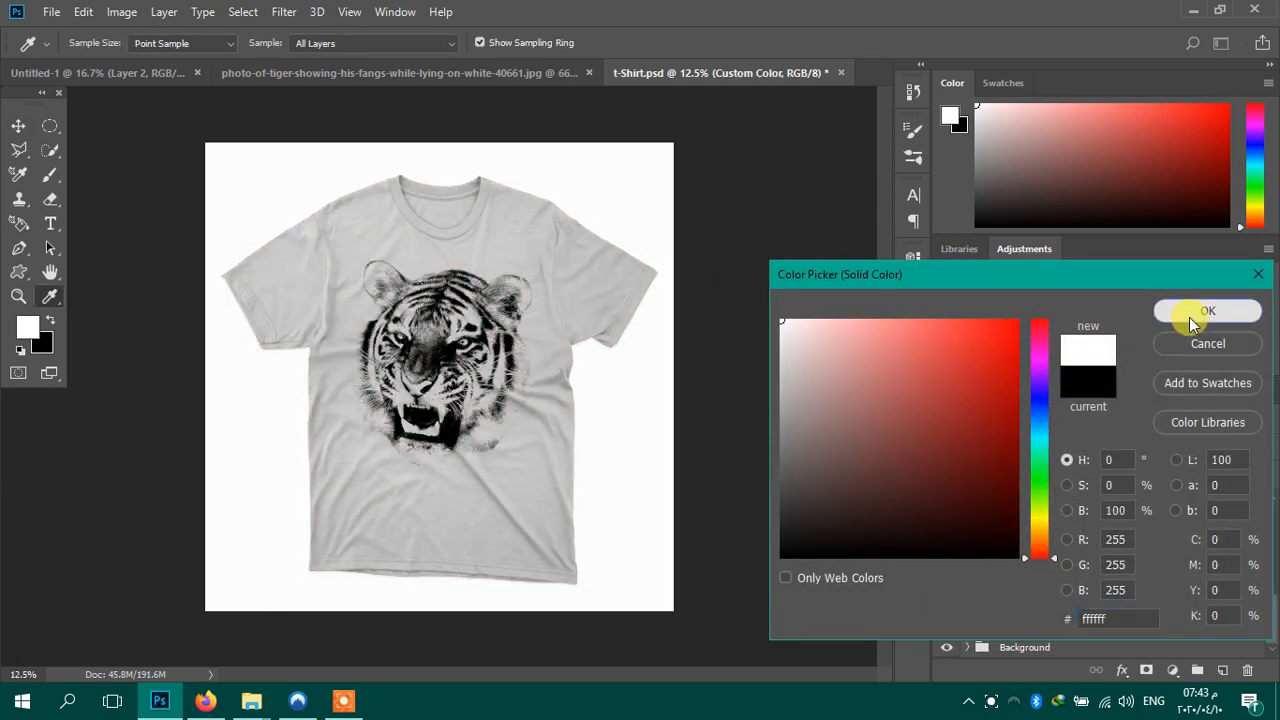
click(1189, 317)
Step: Move the tiger layer, Layer 1, back into the T-shirt Design group above Texture Overlay and inspect the print up close
scroll(1120, 531, up, 10)
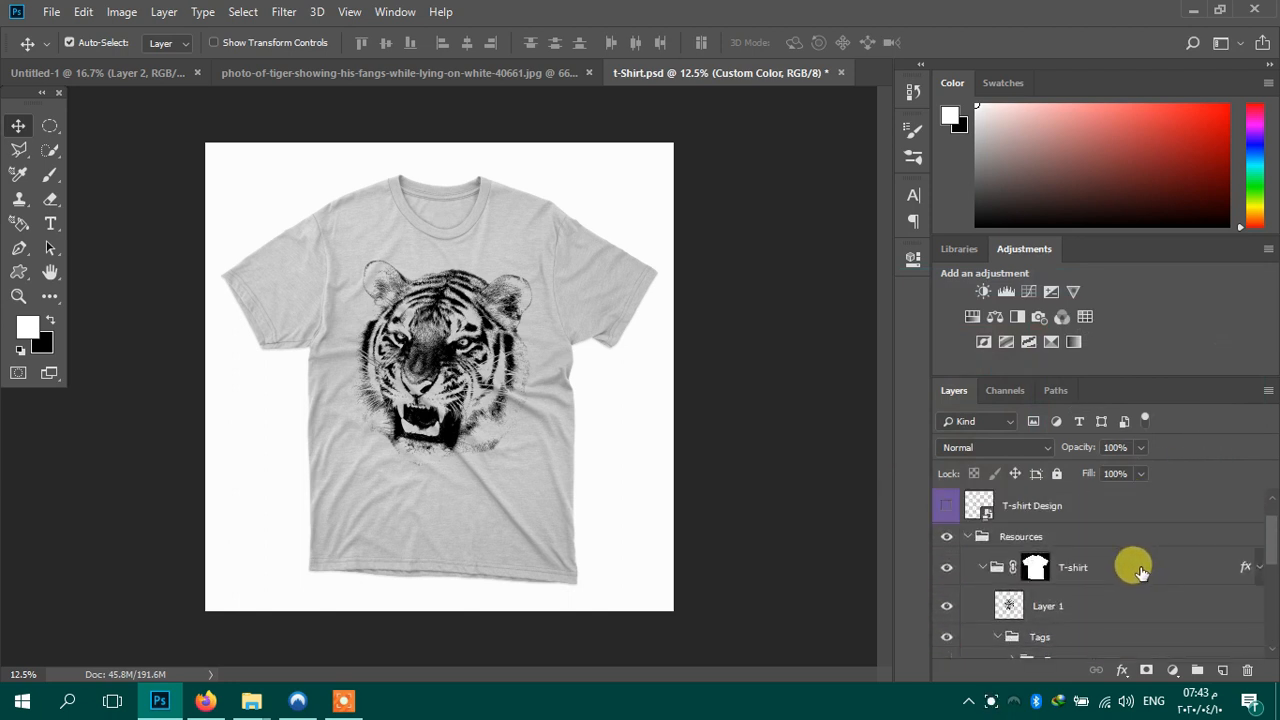
drag(1078, 606, 1083, 568)
key(z)
click(454, 330)
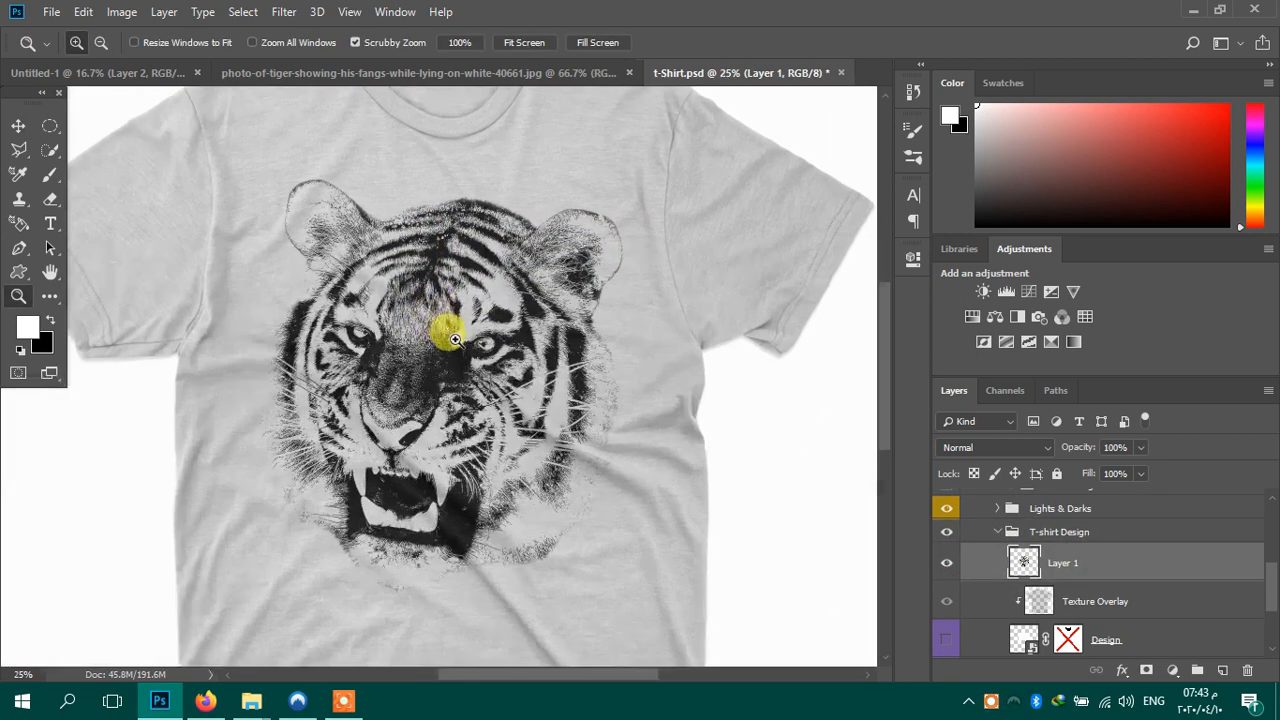
click(457, 350)
drag(457, 366, 436, 303)
Step: Add a Color Overlay to the tiger layer and try a blue overlay color (1d58a9)
click(1123, 675)
click(1145, 597)
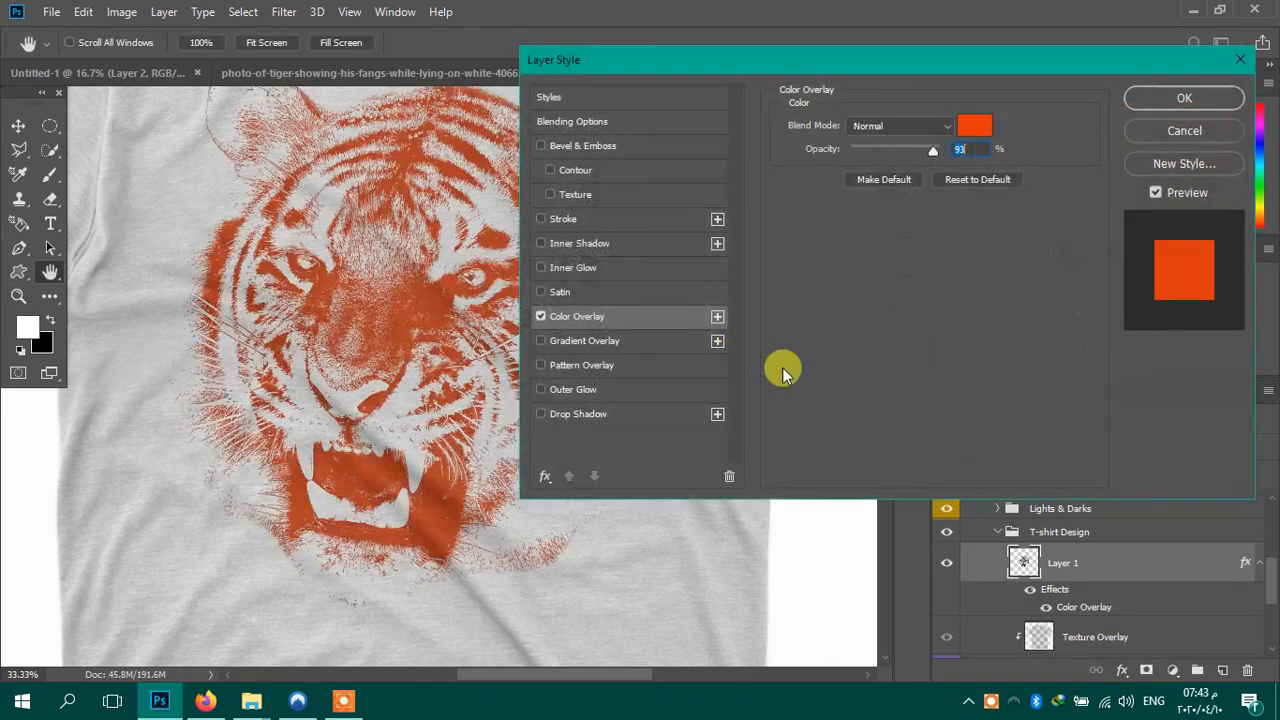
click(968, 130)
mouse_move(1036, 406)
mouse_down()
mouse_move(1050, 495)
mouse_move(1040, 508)
mouse_move(1037, 329)
mouse_move(1038, 400)
mouse_up()
click(979, 400)
click(1047, 415)
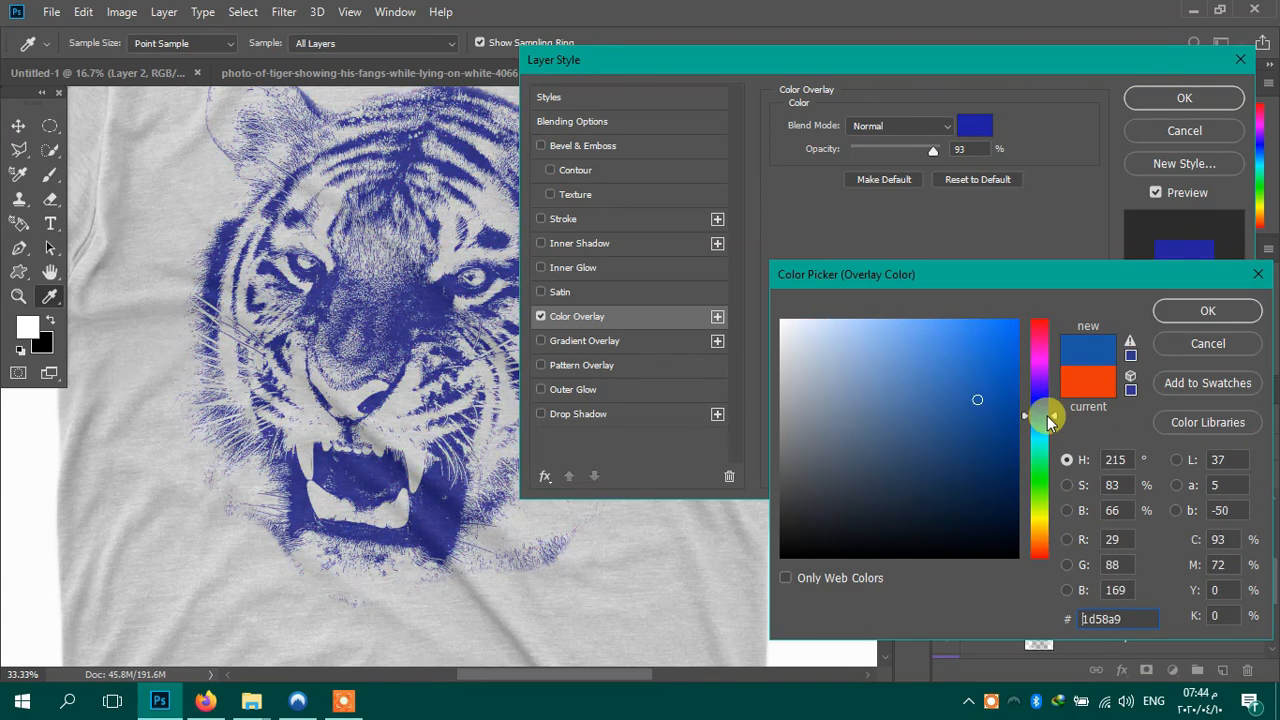
Step: Set the tiger's overlay color to a dark rust orange with a hue of about 13° and apply the layer style
click(942, 386)
click(1039, 482)
drag(1039, 488, 1038, 546)
click(979, 402)
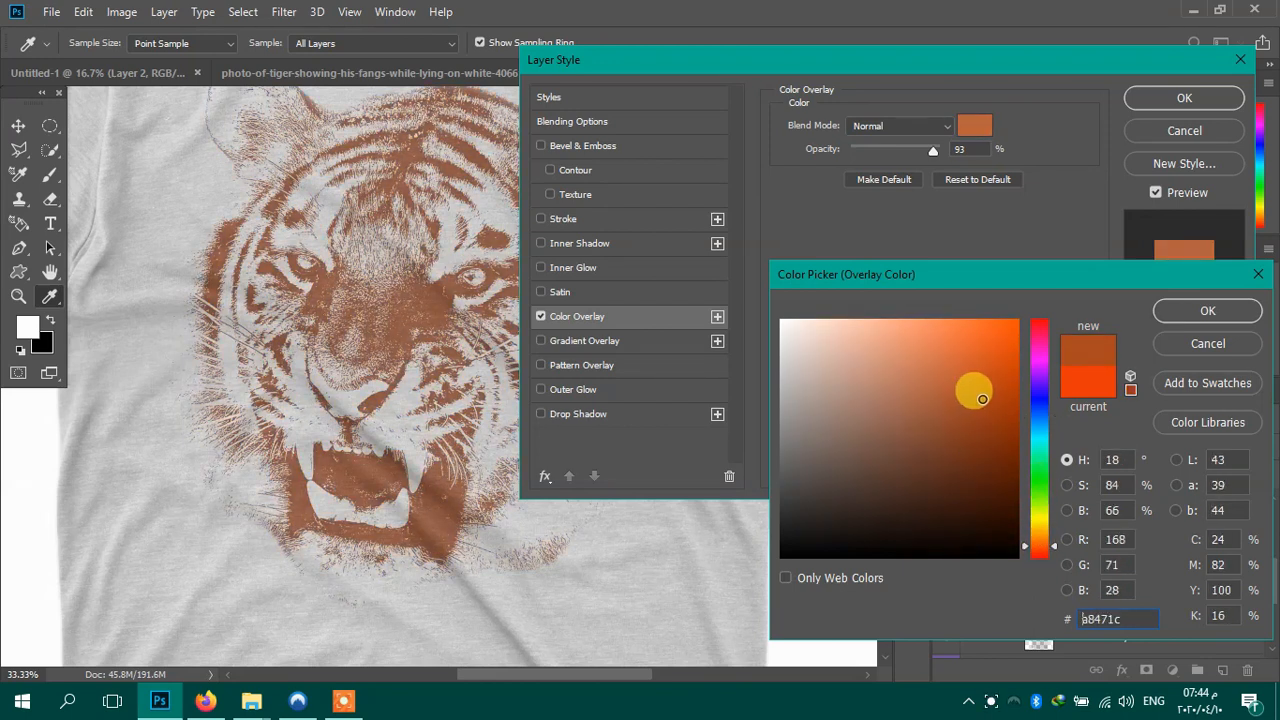
mouse_move(1044, 546)
mouse_down()
mouse_move(1043, 531)
mouse_move(1043, 552)
mouse_up()
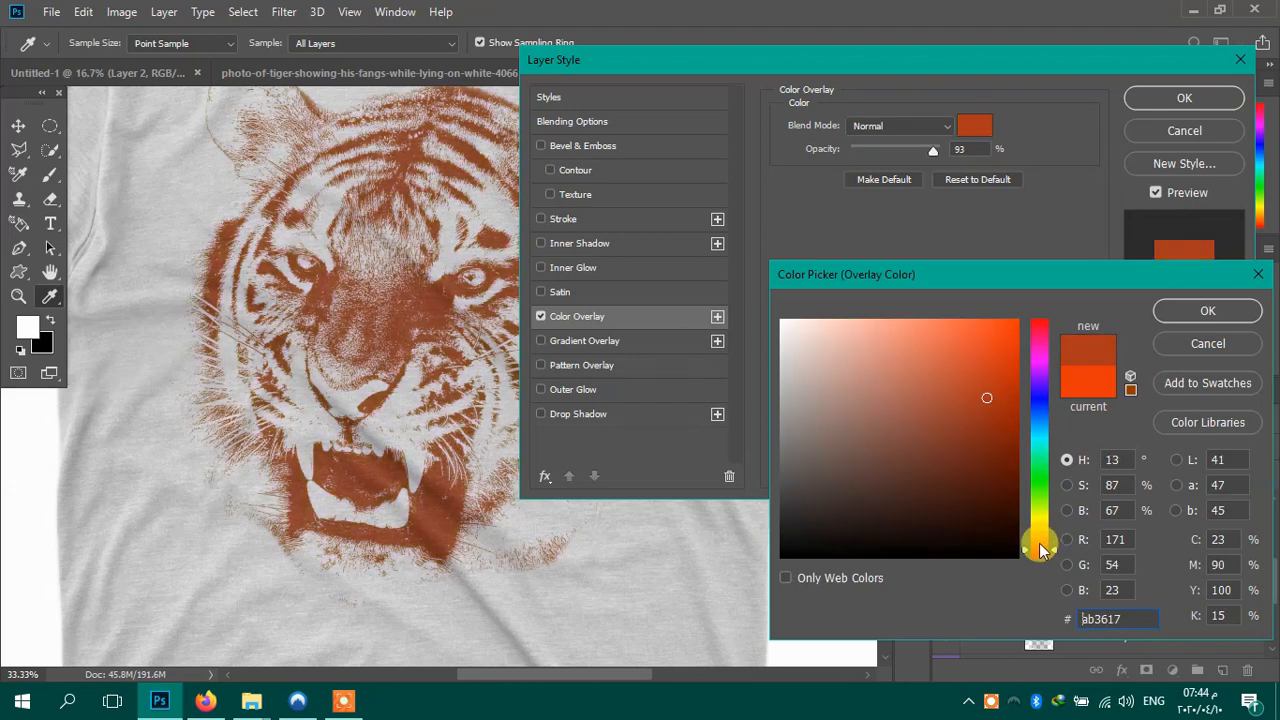
drag(988, 400, 976, 409)
click(1175, 313)
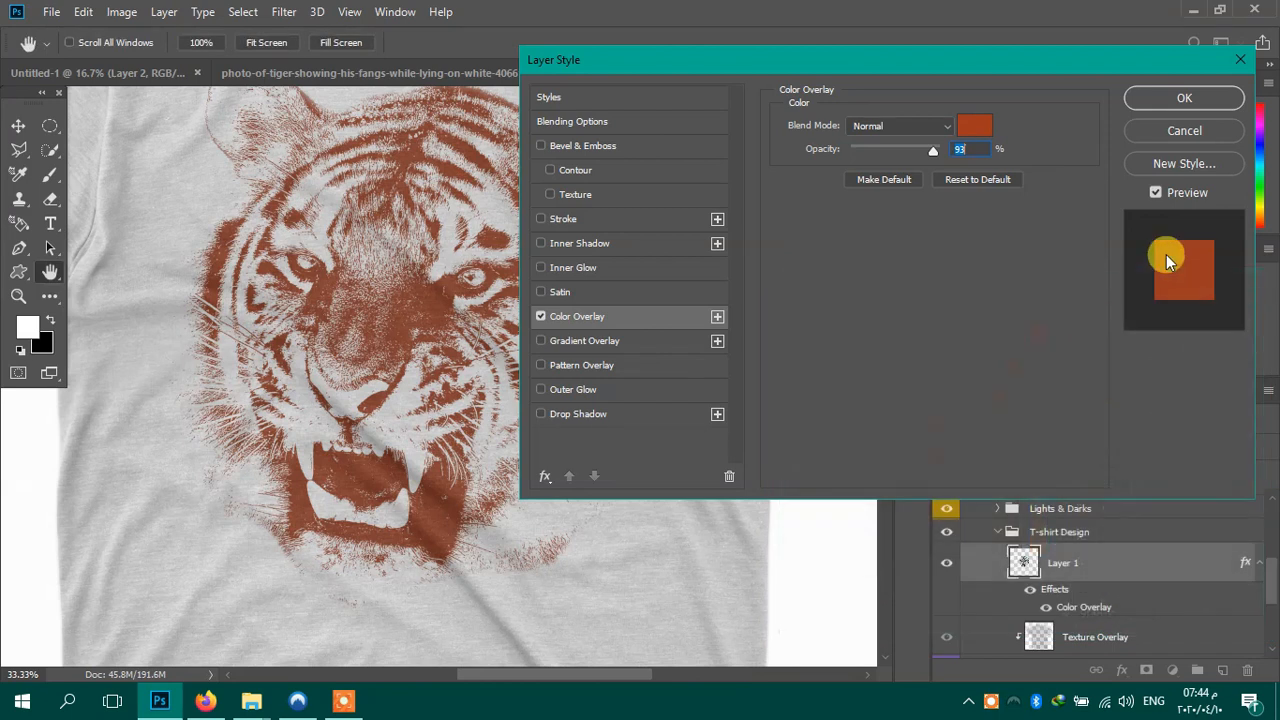
click(1184, 98)
key(z)
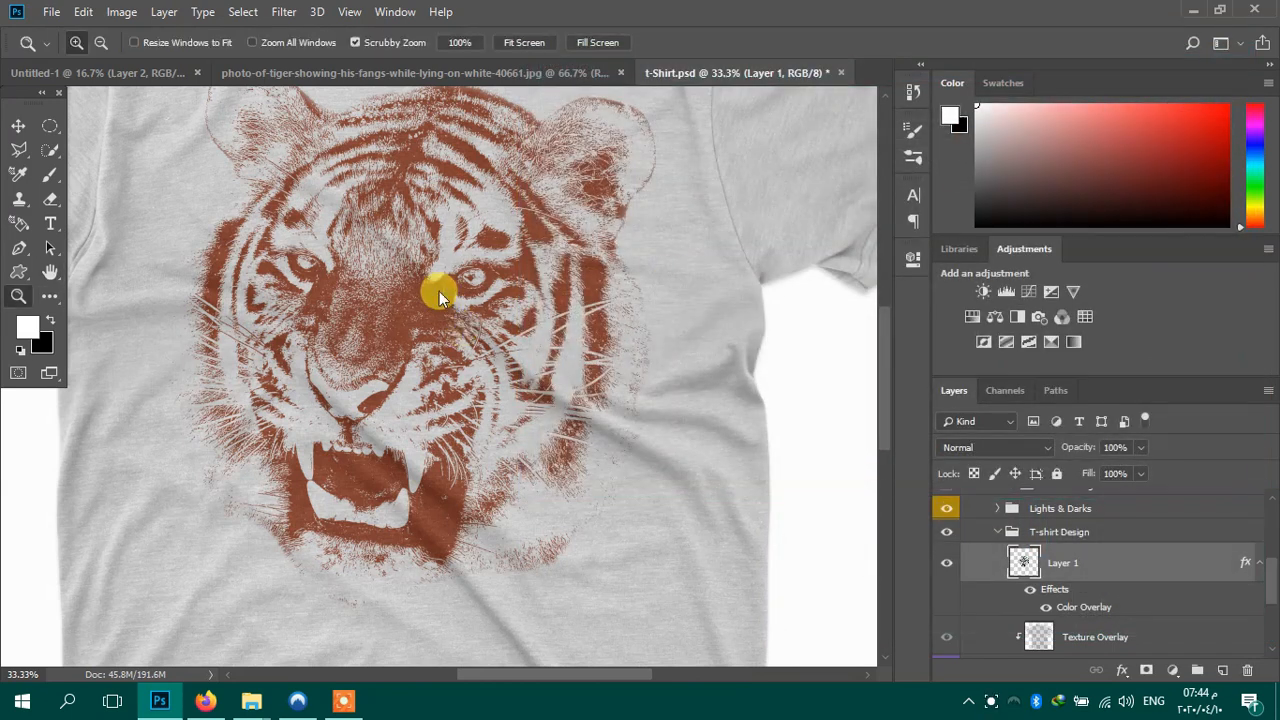
alt+click(438, 291)
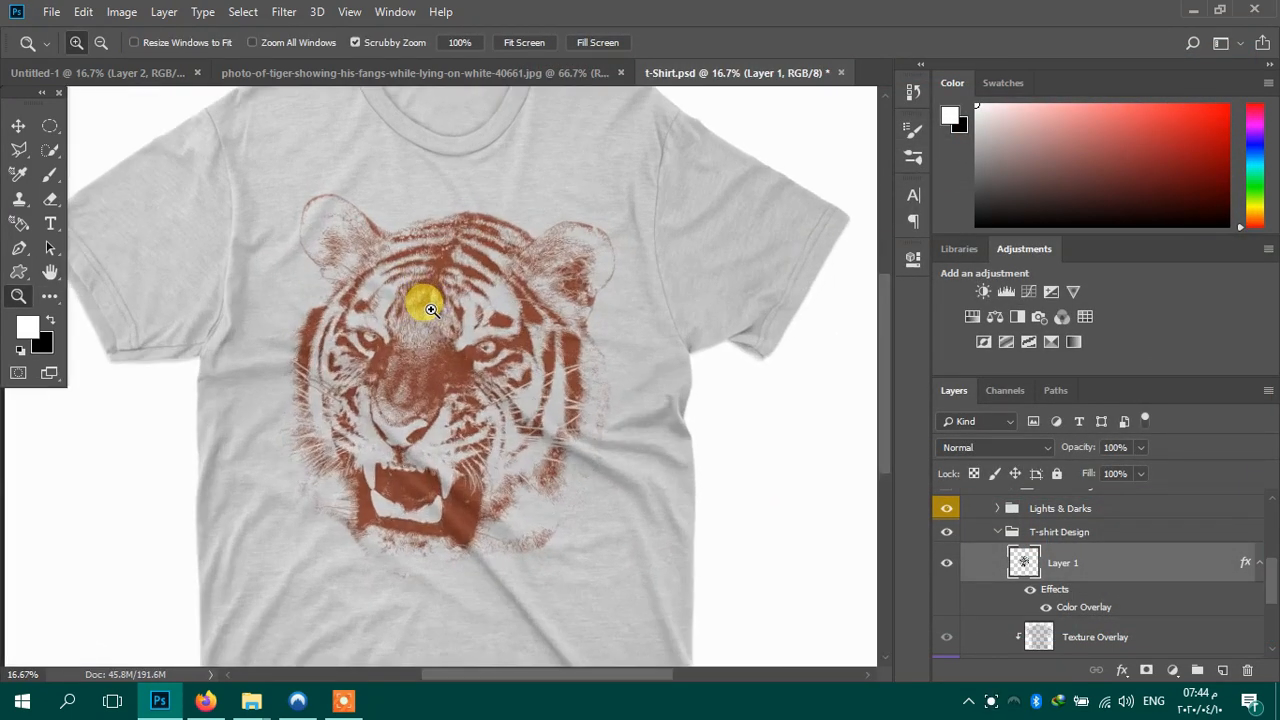
click(431, 310)
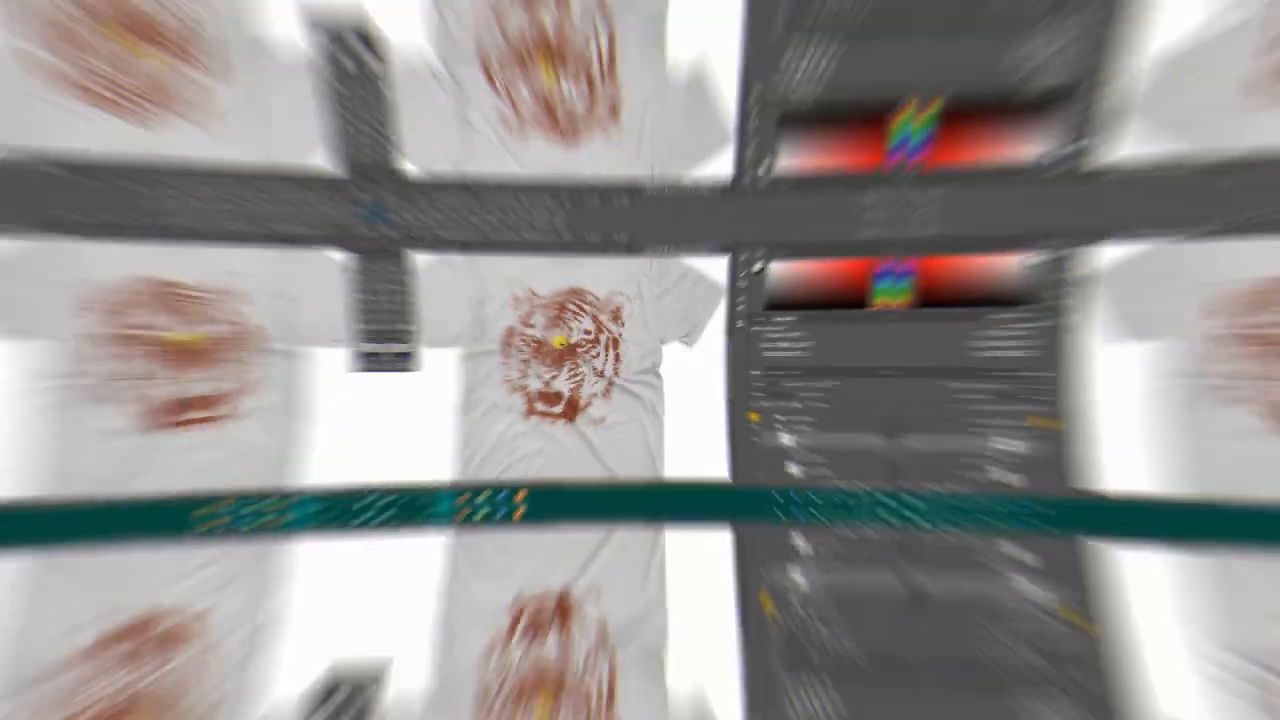